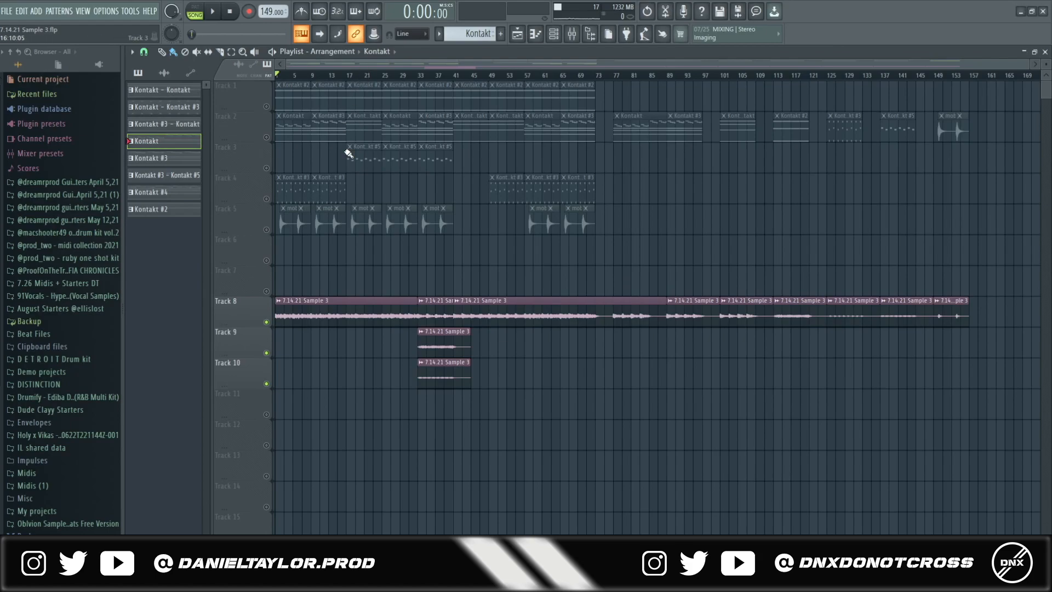
# Open the settings of the 7.14.21 Sample 3 audio clip and inspect its time-stretching pitch shift.
pyautogui.doubleClick(337, 318)
pyautogui.moveTo(355, 131); pyautogui.dragTo(625, 136)
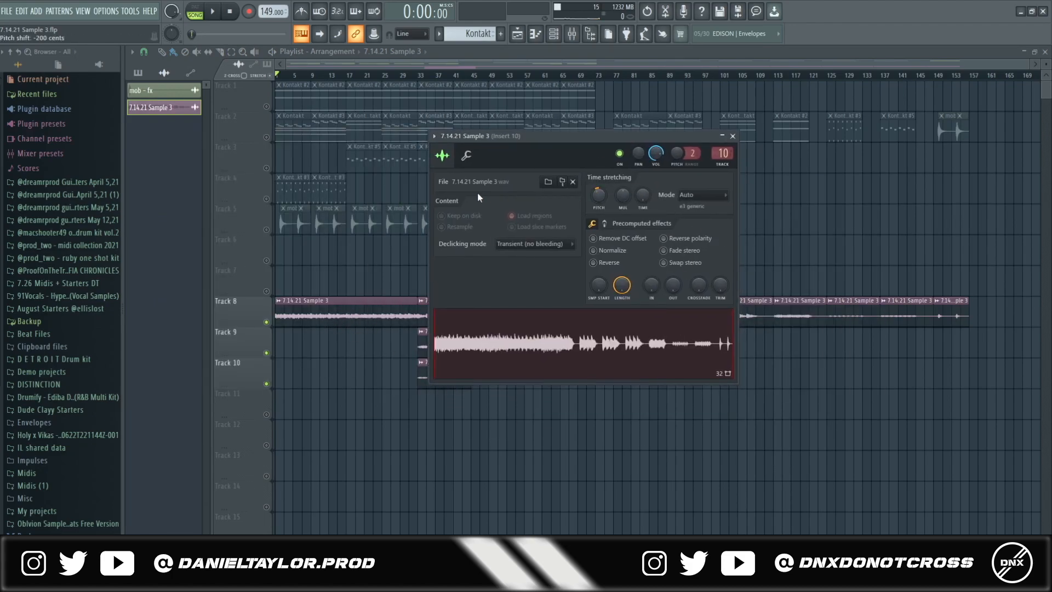
pyautogui.moveTo(599, 194); pyautogui.dragTo(599, 200)
pyautogui.click(733, 136)
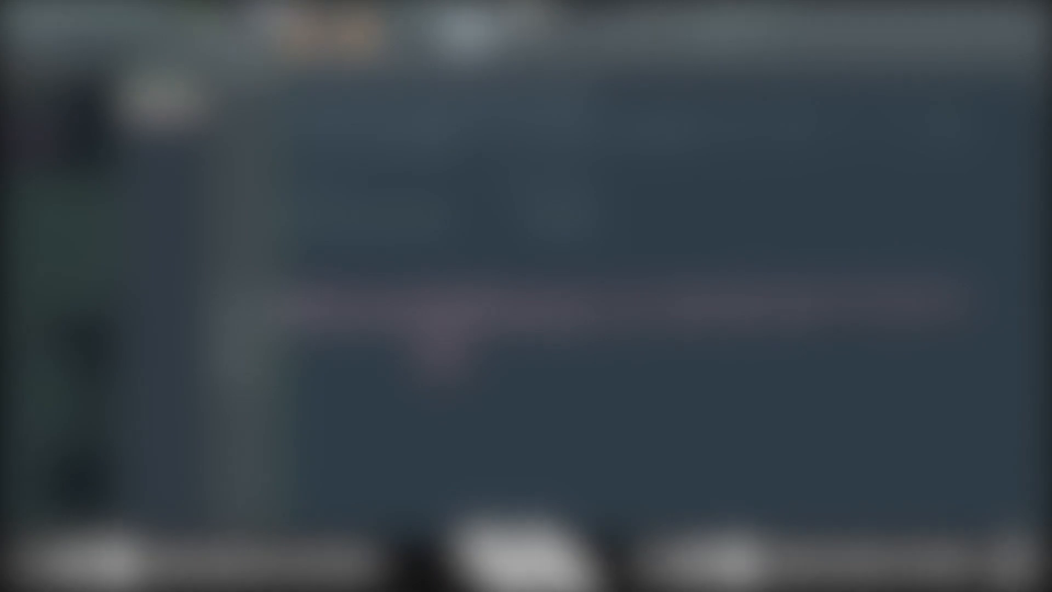
# Play the arrangement from the start and jump playback ahead to bar 25 and bar 33.
pyautogui.click(213, 16)
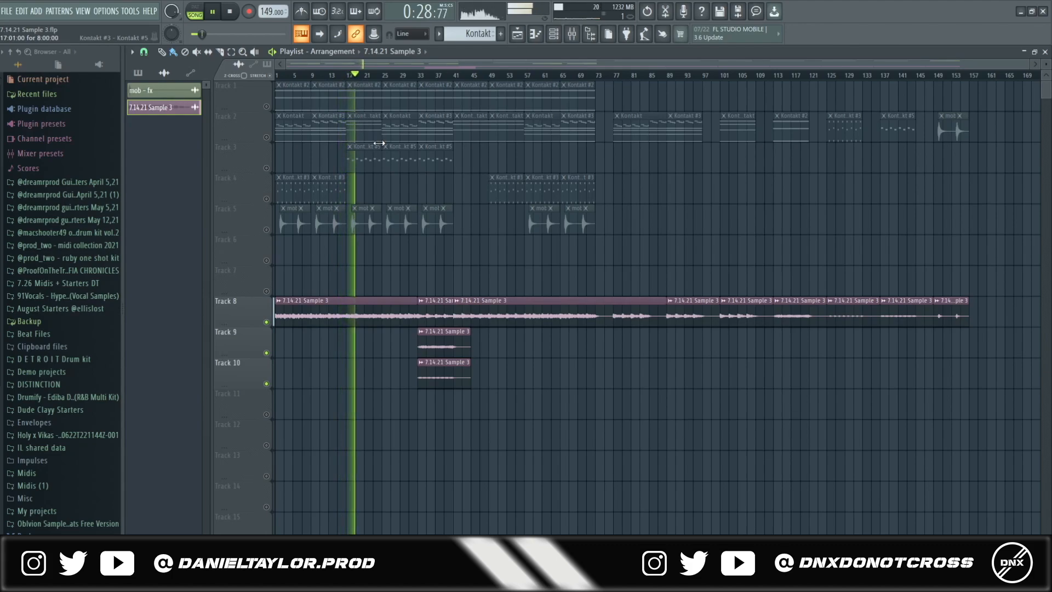
pyautogui.click(383, 76)
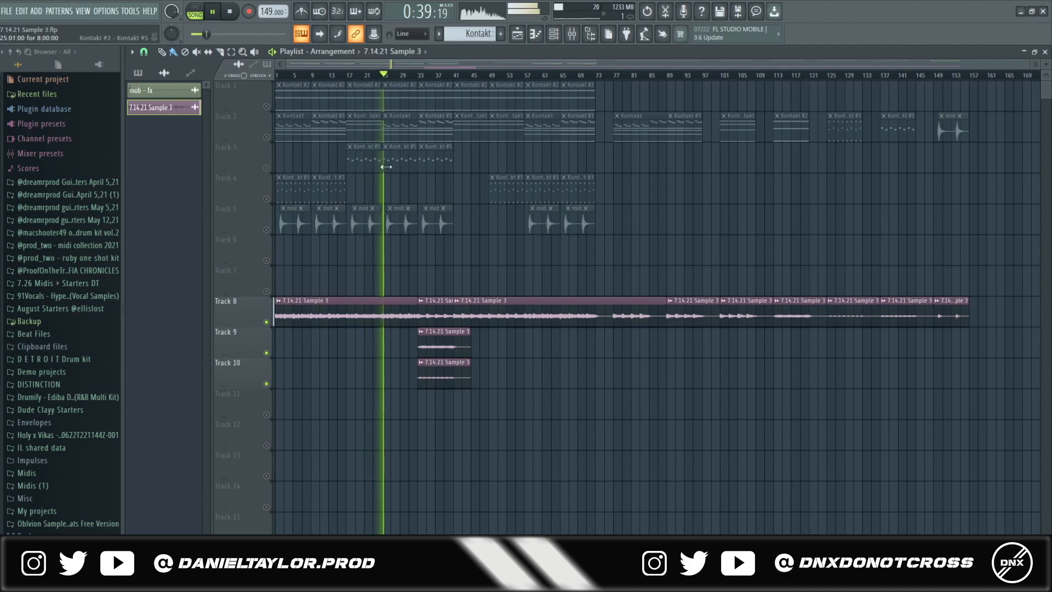
pyautogui.click(420, 77)
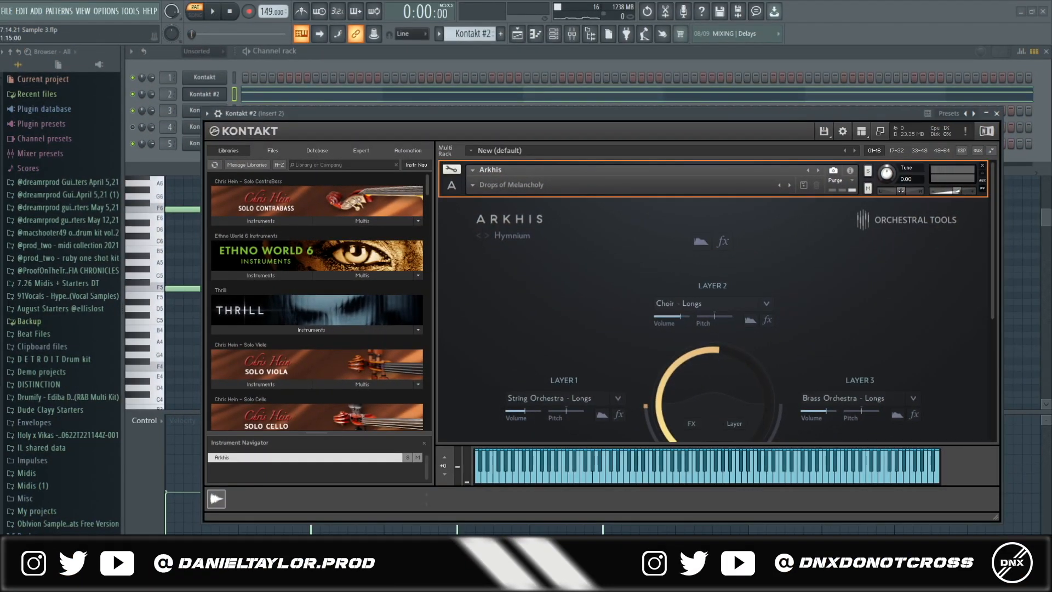
# Open the Kontakt #2 instrument and view the Hymnium pad in the Arkhis preset browser.
pyautogui.click(221, 94)
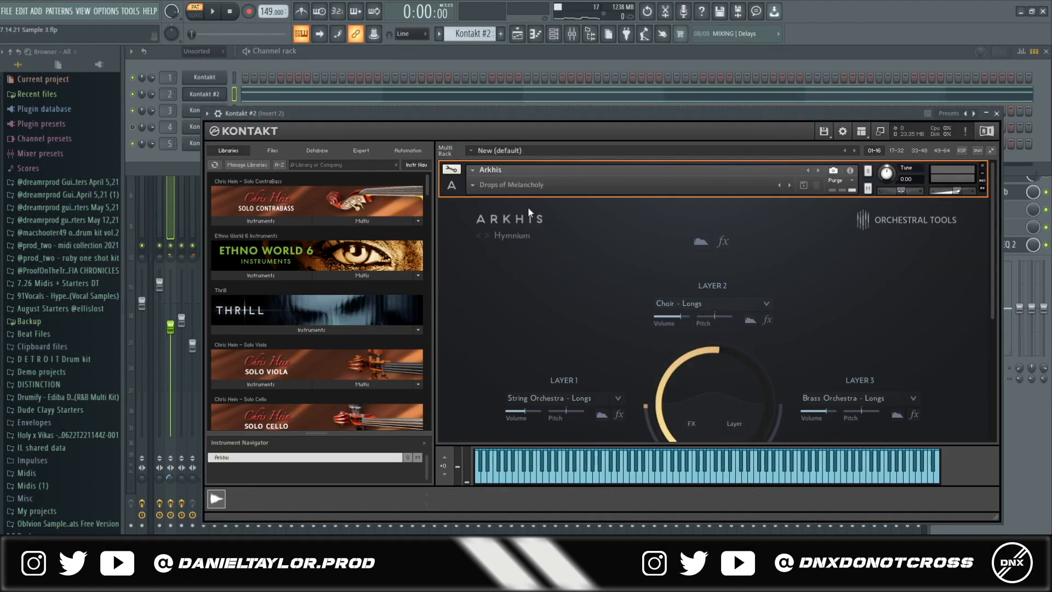
pyautogui.scroll(-1, 511, 236)
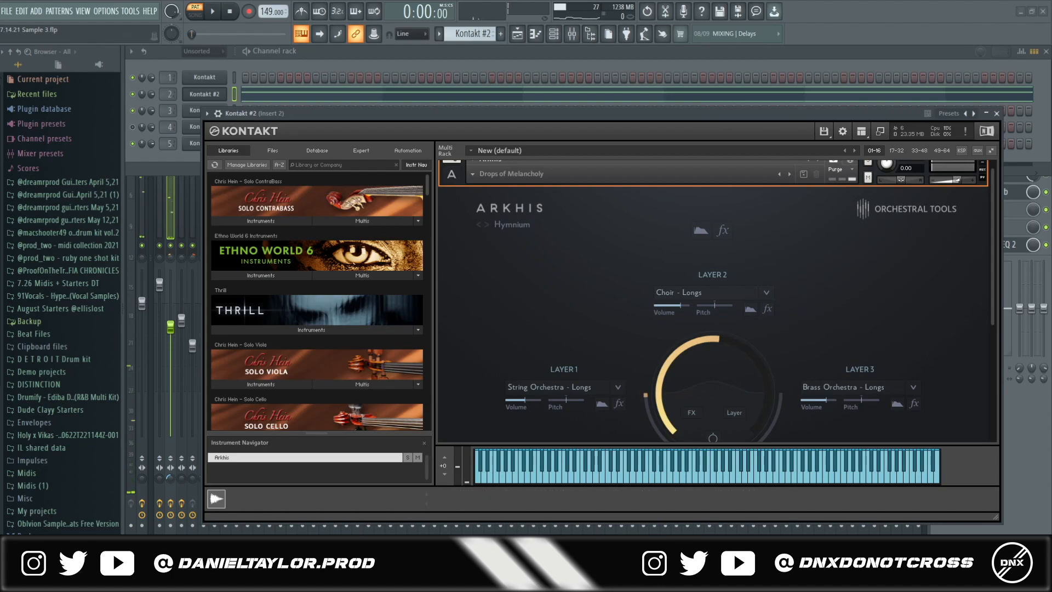
pyautogui.click(512, 224)
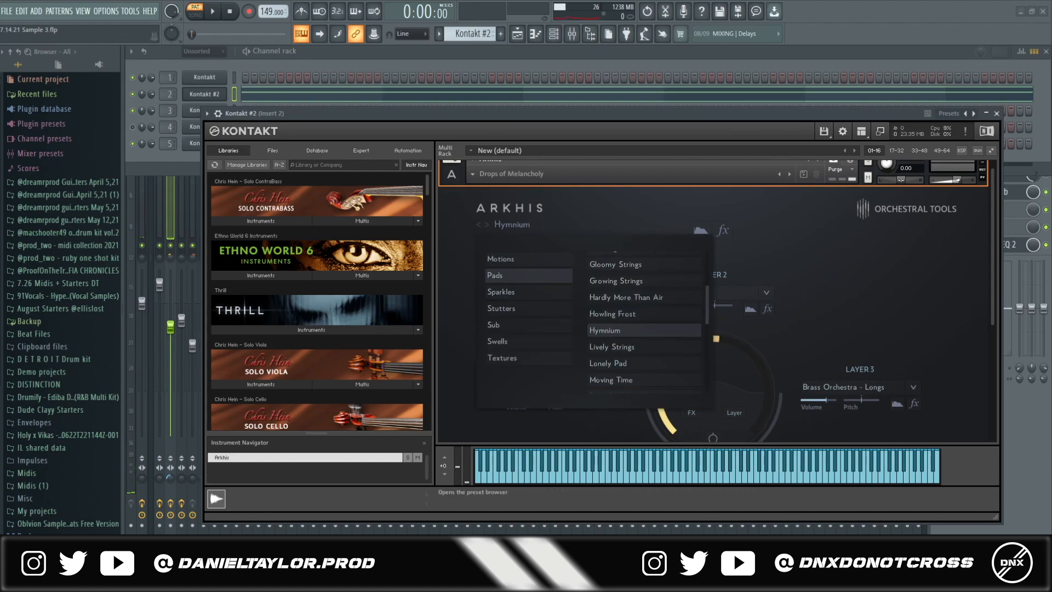
# Open Kontakt #2's piano roll, examine its four two-bar chords in turn, and play the pattern back.
pyautogui.click(603, 97)
pyautogui.hscroll(-3, 224, 269)
pyautogui.moveTo(192, 245); pyautogui.dragTo(782, 336)
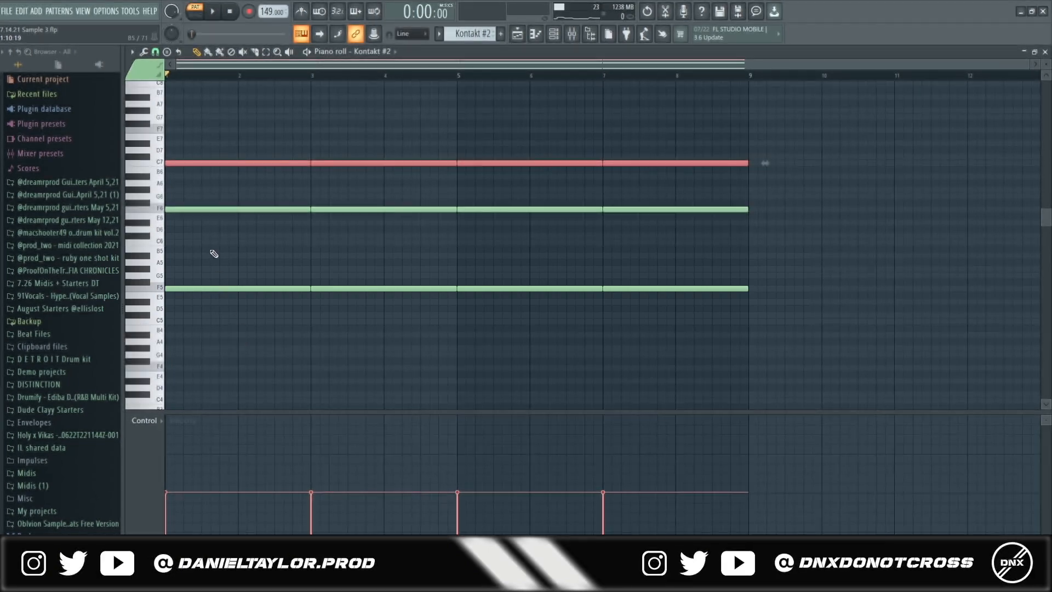
pyautogui.moveTo(199, 121); pyautogui.dragTo(263, 396)
pyautogui.moveTo(332, 124); pyautogui.dragTo(356, 339)
pyautogui.moveTo(517, 130); pyautogui.dragTo(534, 334)
pyautogui.moveTo(660, 147); pyautogui.dragTo(664, 296)
pyautogui.click(388, 382)
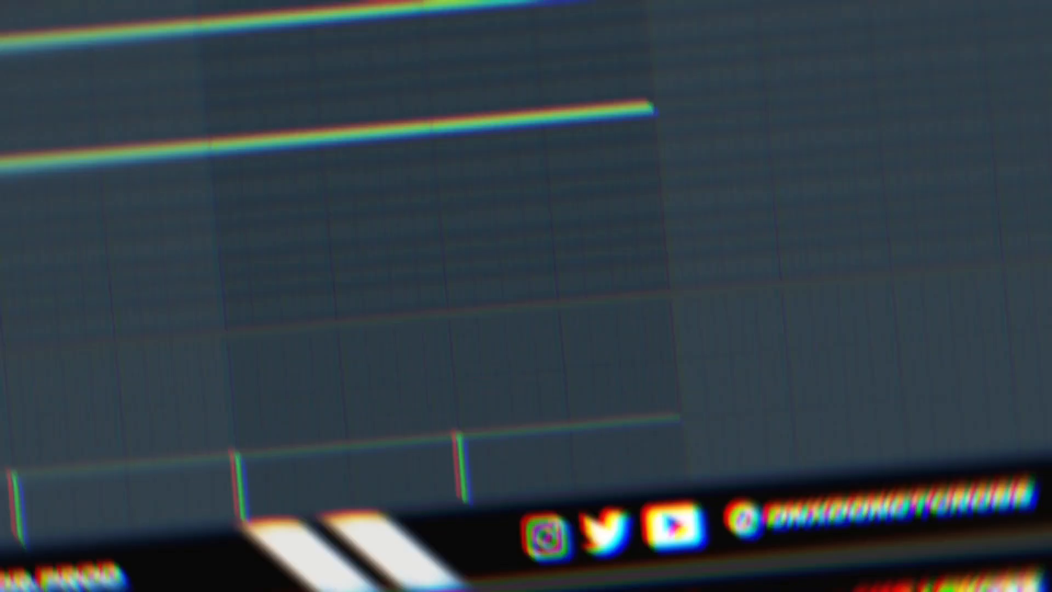
pyautogui.click(214, 18)
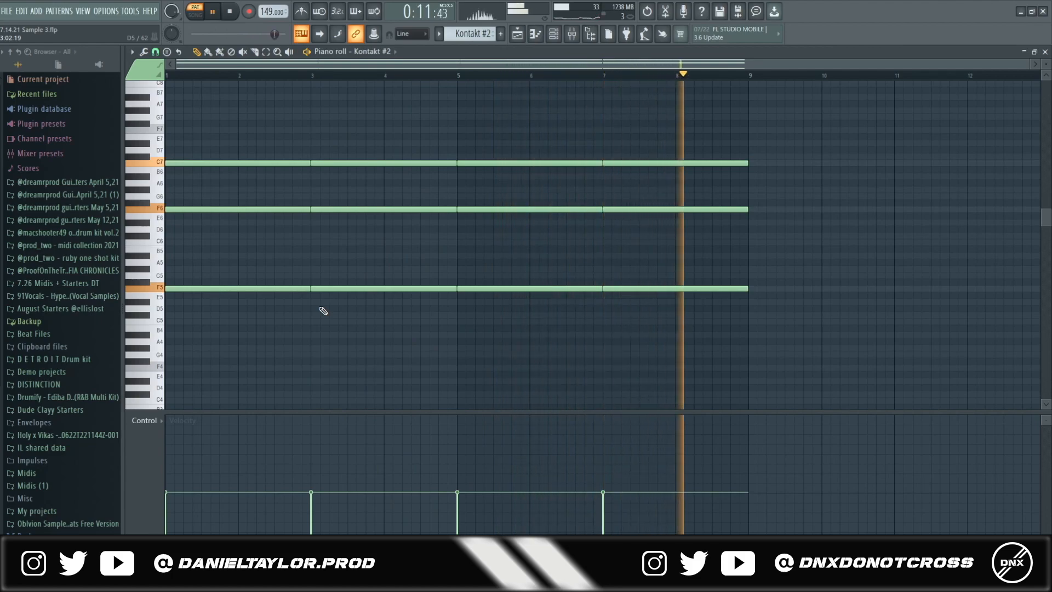
pyautogui.press('space')
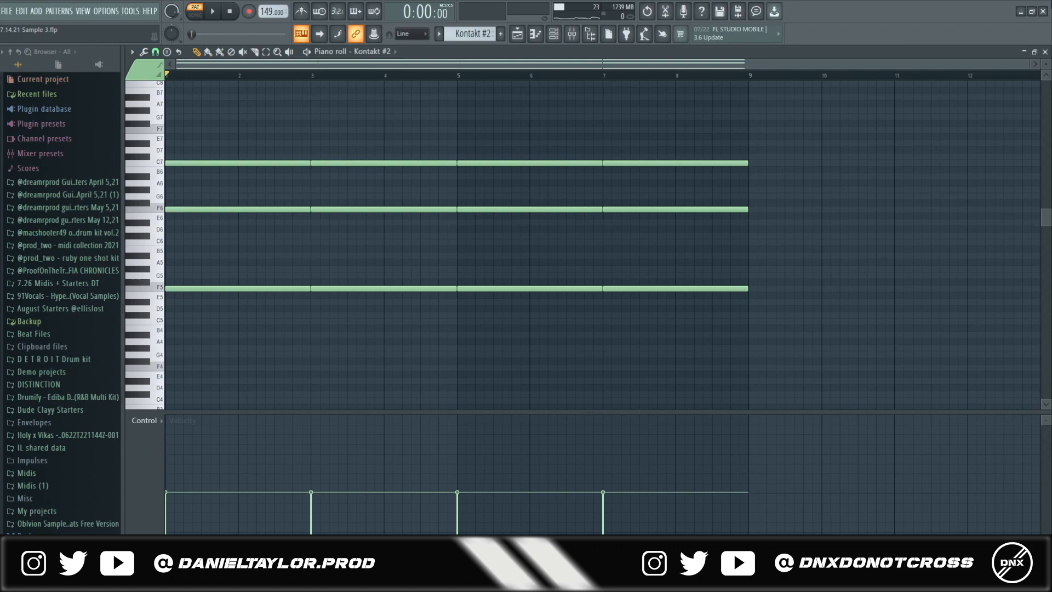
# Review the Insert 2 mixer effects: HalfTime, RC-20 Retro Color, Tremolator, ValhallaVintageVerb and Fruity parametric EQ 2.
pyautogui.click(571, 34)
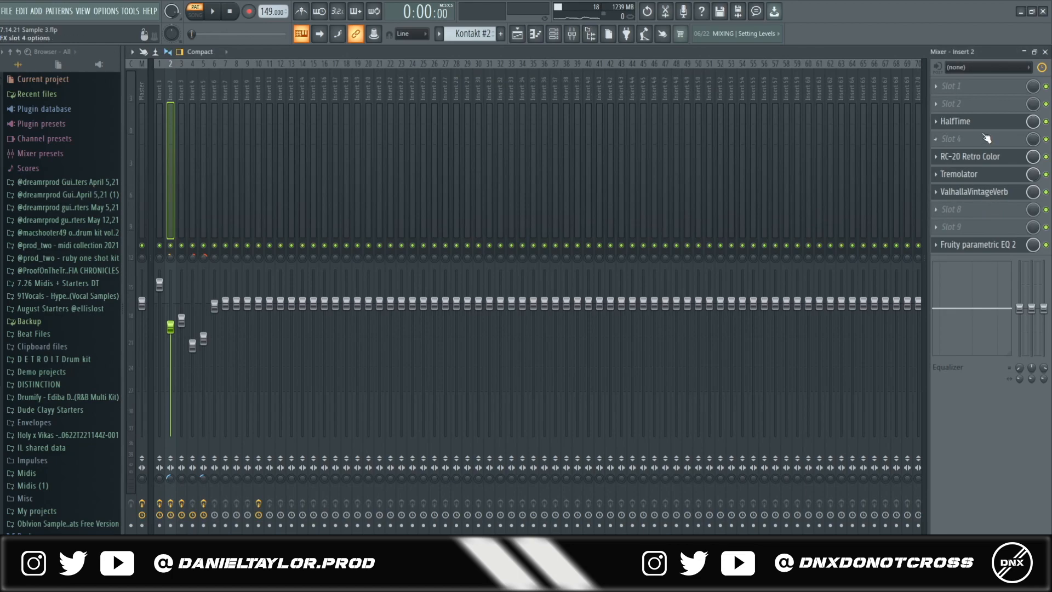
pyautogui.click(975, 121)
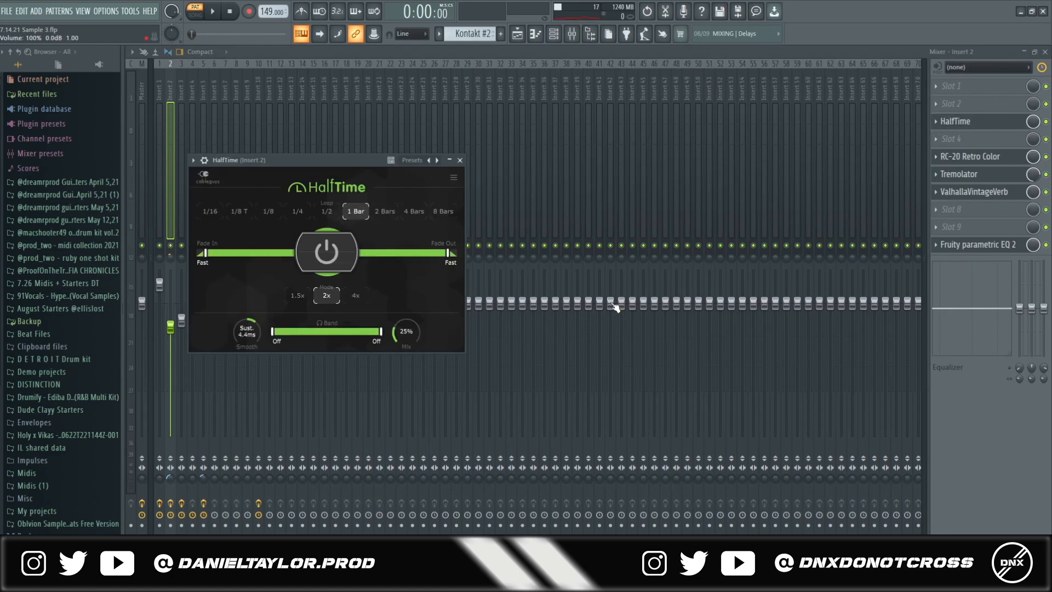
pyautogui.click(970, 156)
pyautogui.moveTo(459, 116); pyautogui.dragTo(541, 109)
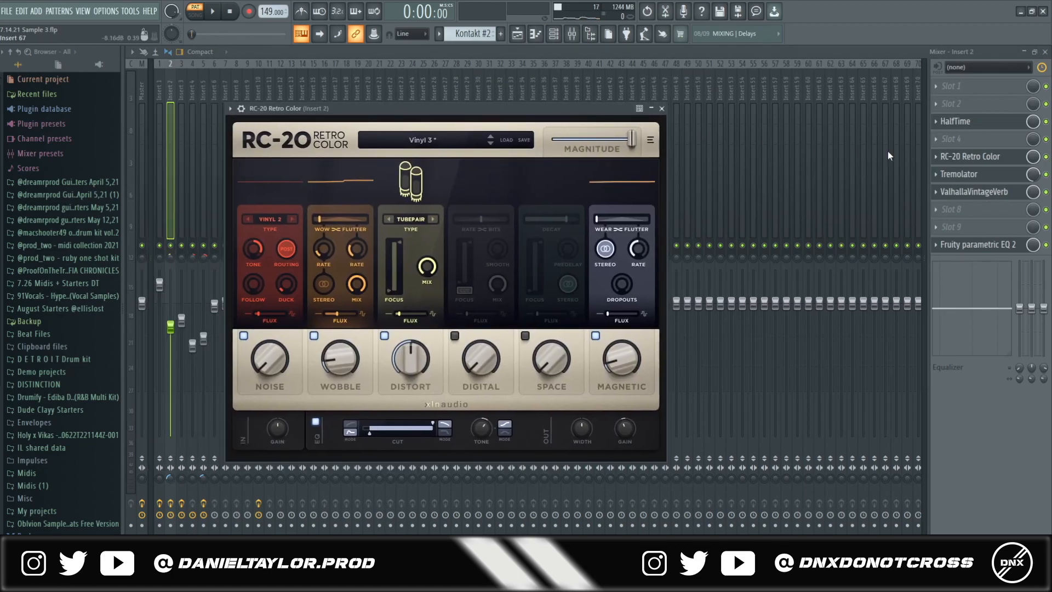
pyautogui.click(978, 171)
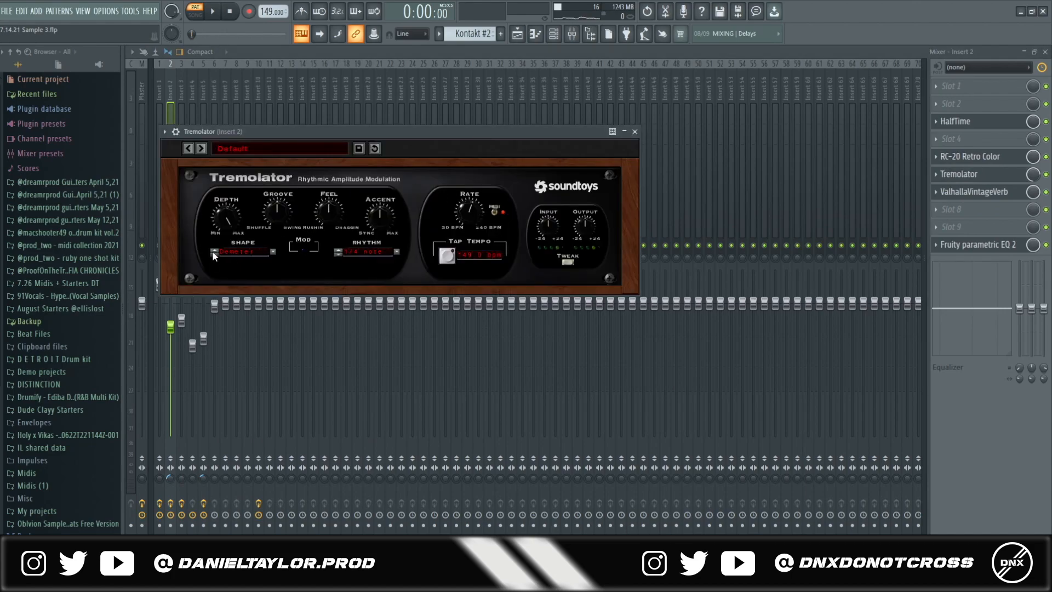
pyautogui.moveTo(441, 133); pyautogui.dragTo(545, 137)
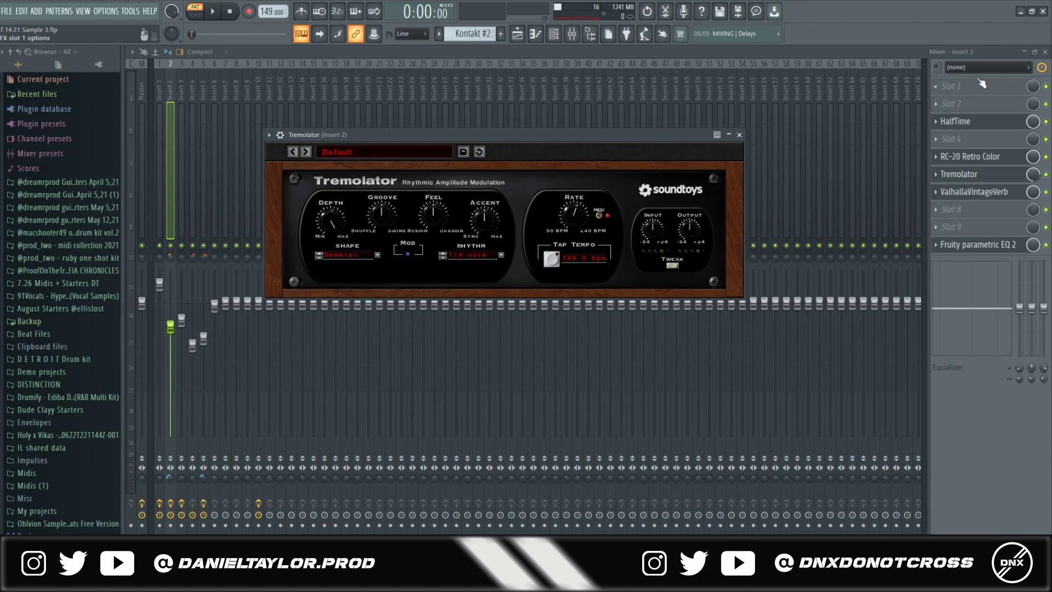
pyautogui.click(1012, 192)
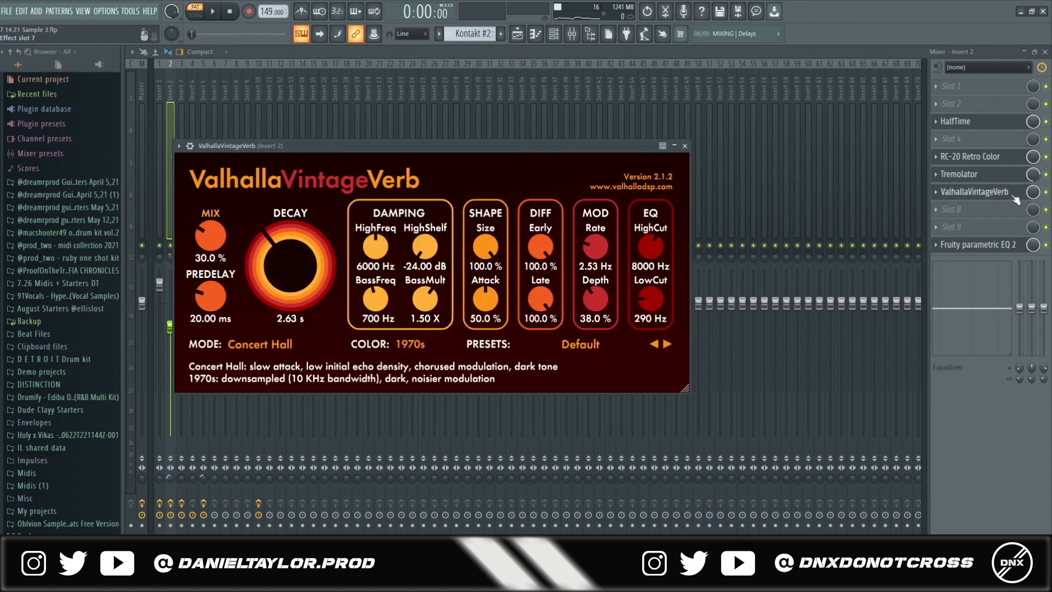
pyautogui.click(1008, 245)
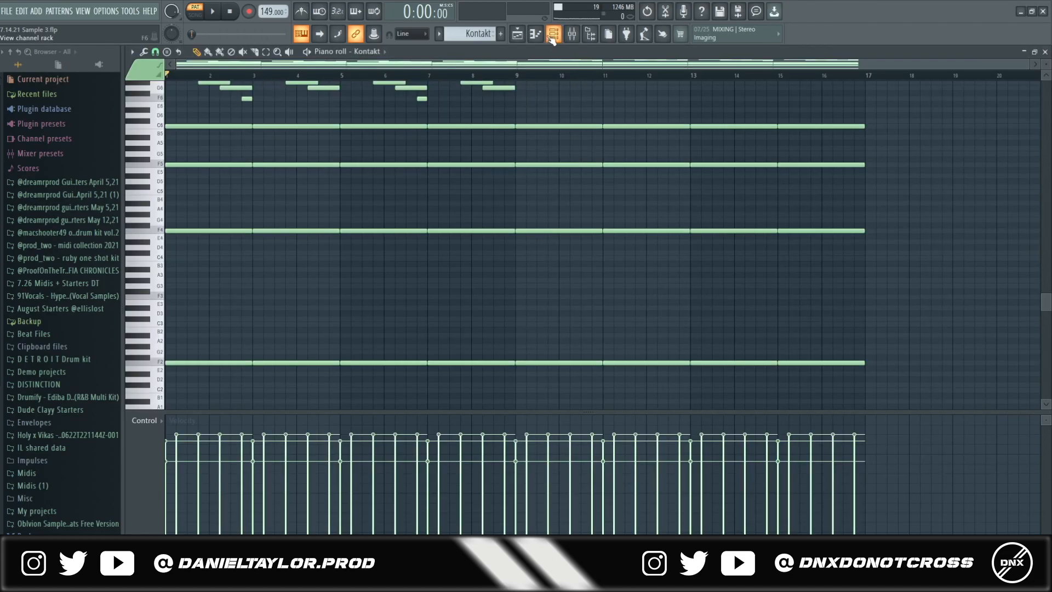
# Open the first Kontakt channel's piano roll and highlight its held chord notes and low bass notes separately.
pyautogui.press('F6')
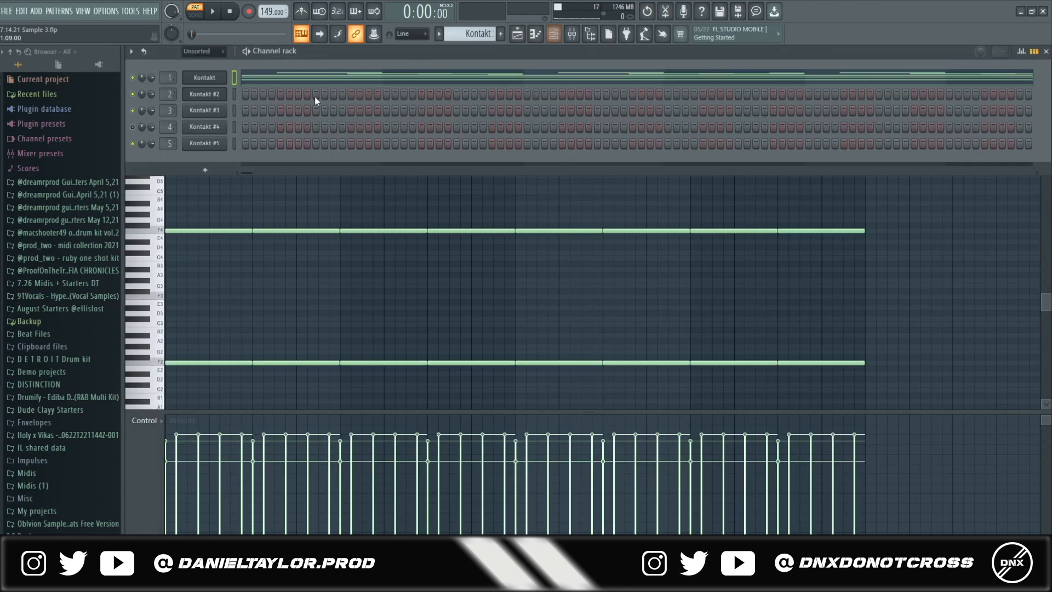
pyautogui.click(219, 82)
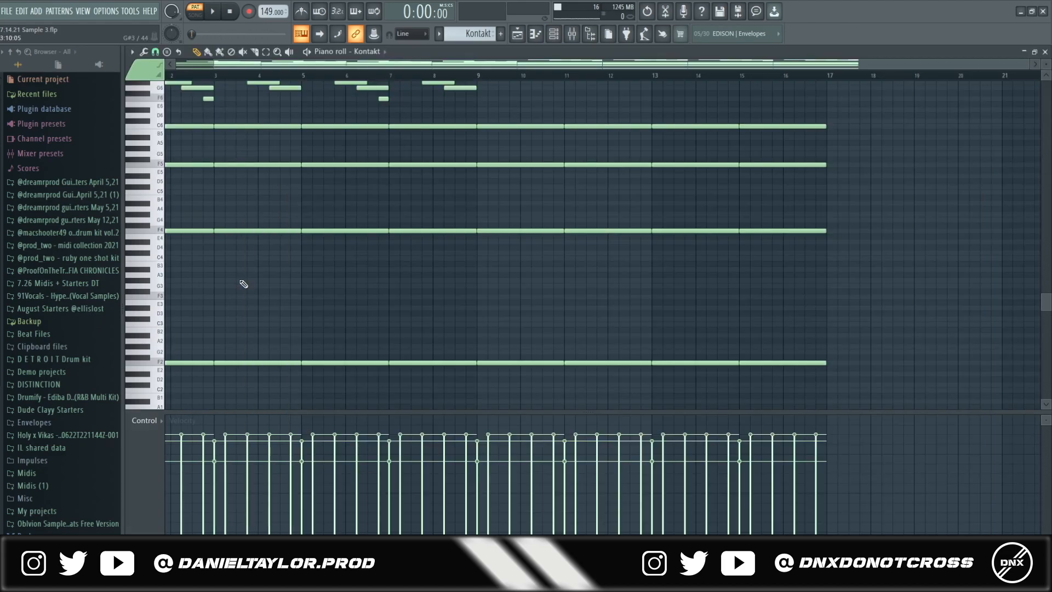
pyautogui.hscroll(-2, 266, 299)
pyautogui.moveTo(924, 110); pyautogui.dragTo(155, 281)
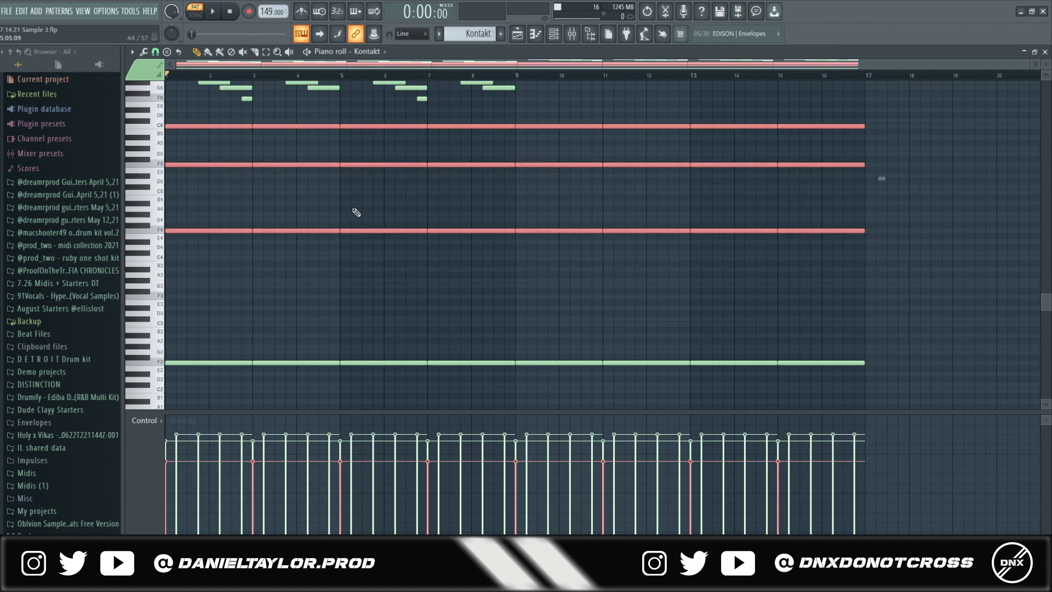
pyautogui.scroll(-1, 156, 286)
pyautogui.moveTo(201, 158); pyautogui.dragTo(946, 247)
pyautogui.moveTo(188, 289); pyautogui.dragTo(906, 371)
# Select the held chord notes together with the bass notes across the whole Kontakt pattern and examine their layering.
pyautogui.scroll(1, 934, 134)
pyautogui.moveTo(932, 122); pyautogui.dragTo(149, 402)
pyautogui.scroll(4, 296, 382)
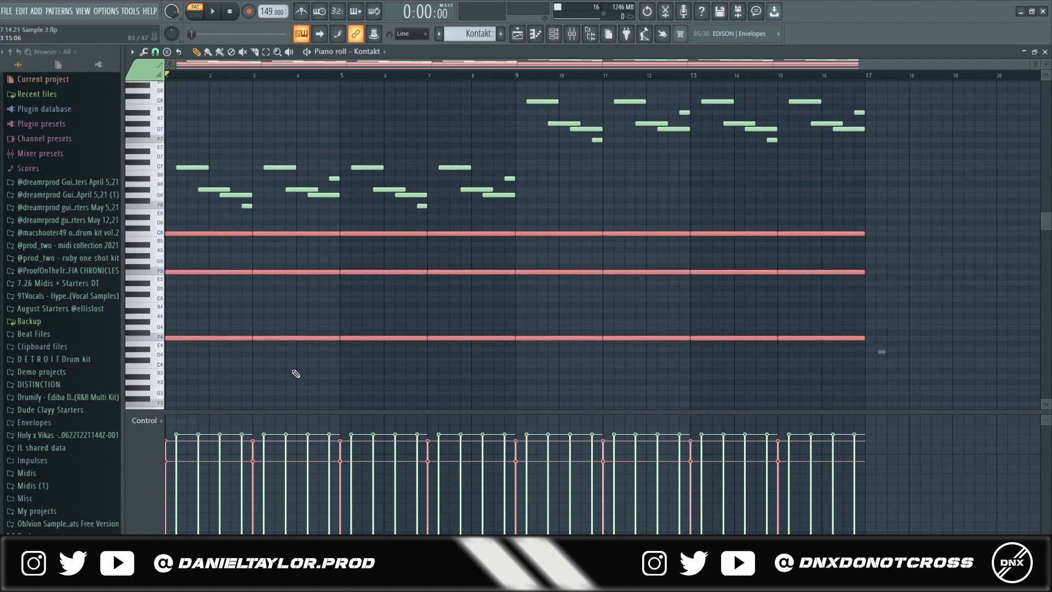
pyautogui.scroll(-5, 340, 365)
pyautogui.scroll(-8, 454, 309)
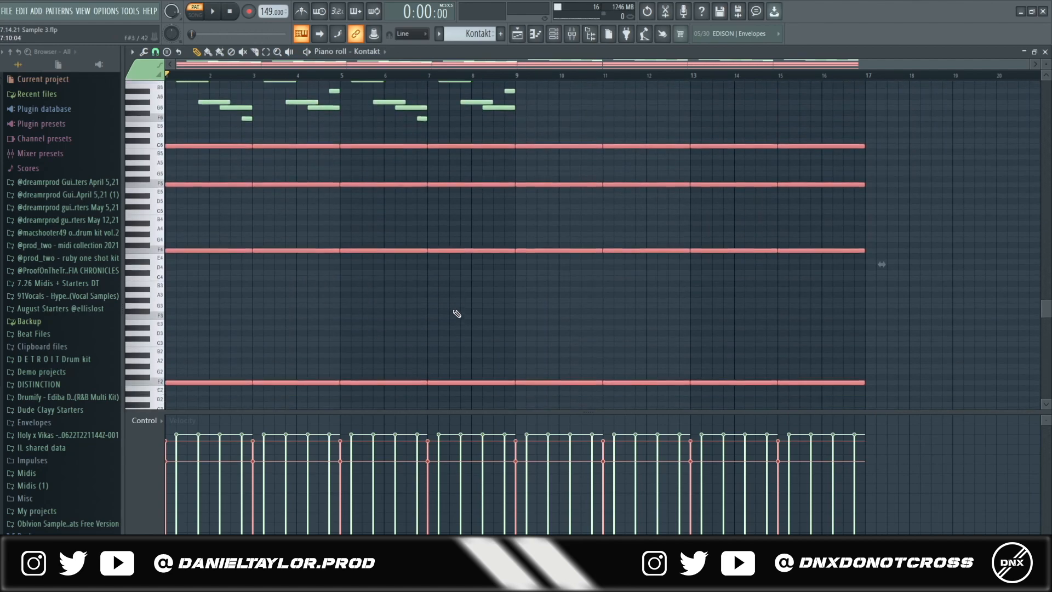
pyautogui.moveTo(995, 222); pyautogui.dragTo(93, 341)
# Highlight the full melody above the chords, select its higher repeat from bar 9 to 17, and play the pattern.
pyautogui.scroll(12, 493, 246)
pyautogui.moveTo(177, 144); pyautogui.dragTo(904, 223)
pyautogui.moveTo(927, 112); pyautogui.dragTo(125, 249)
pyautogui.scroll(-3, 218, 270)
pyautogui.scroll(2, 220, 270)
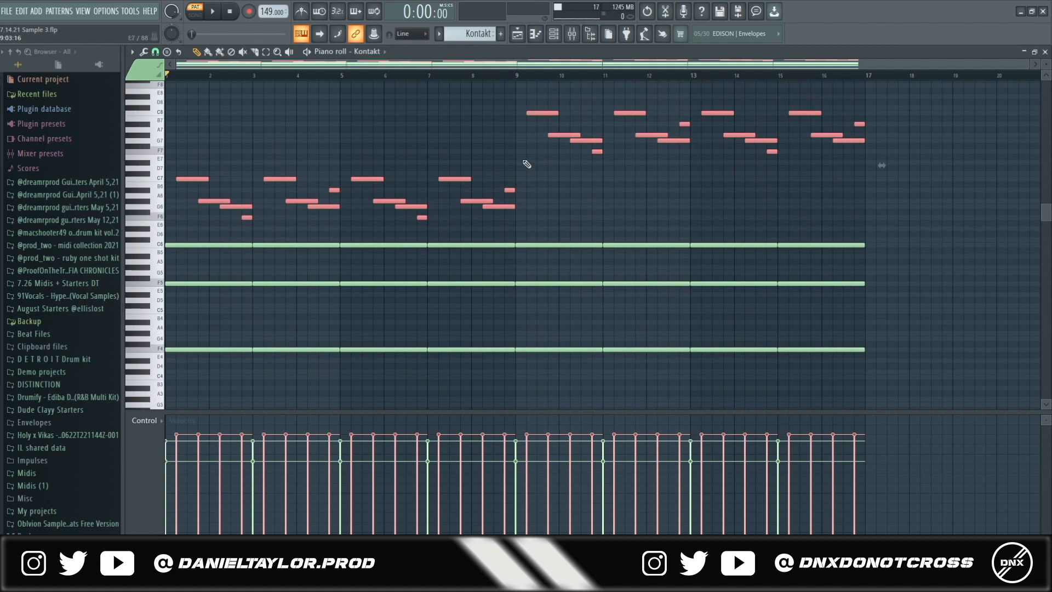
pyautogui.moveTo(520, 86); pyautogui.dragTo(956, 189)
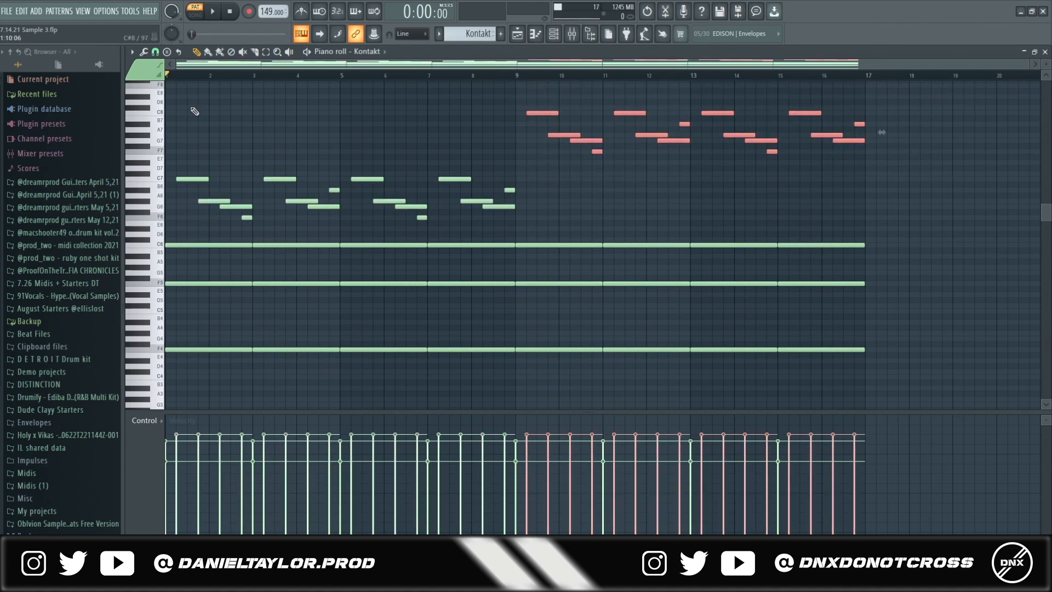
pyautogui.press('space')
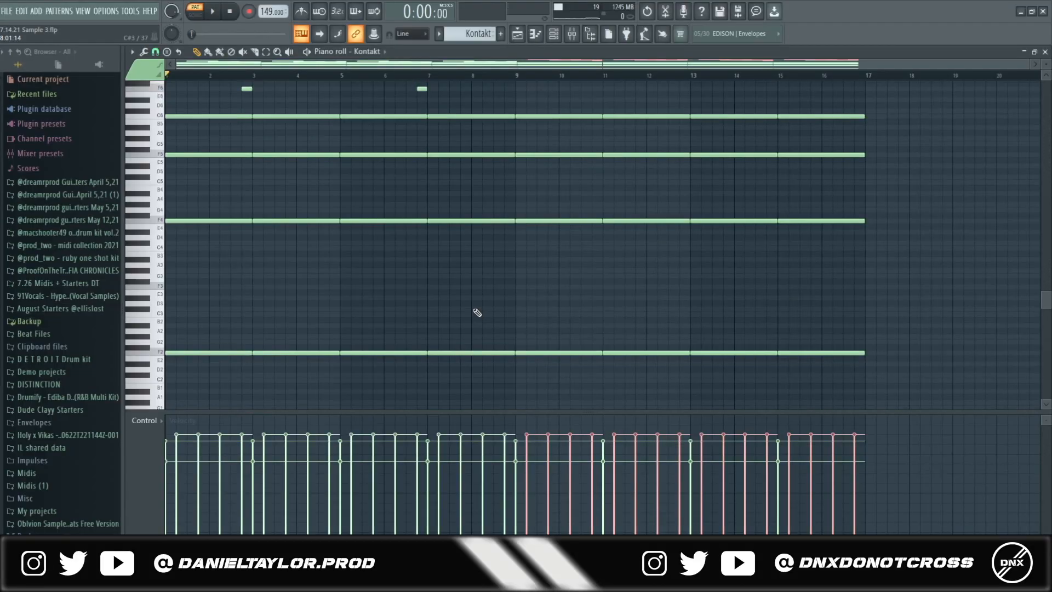
# Examine the Kontakt pattern's held notes again, selecting the sustained chord and bass notes from bar 1 to 17.
pyautogui.scroll(4, 473, 311)
pyautogui.scroll(-3, 474, 311)
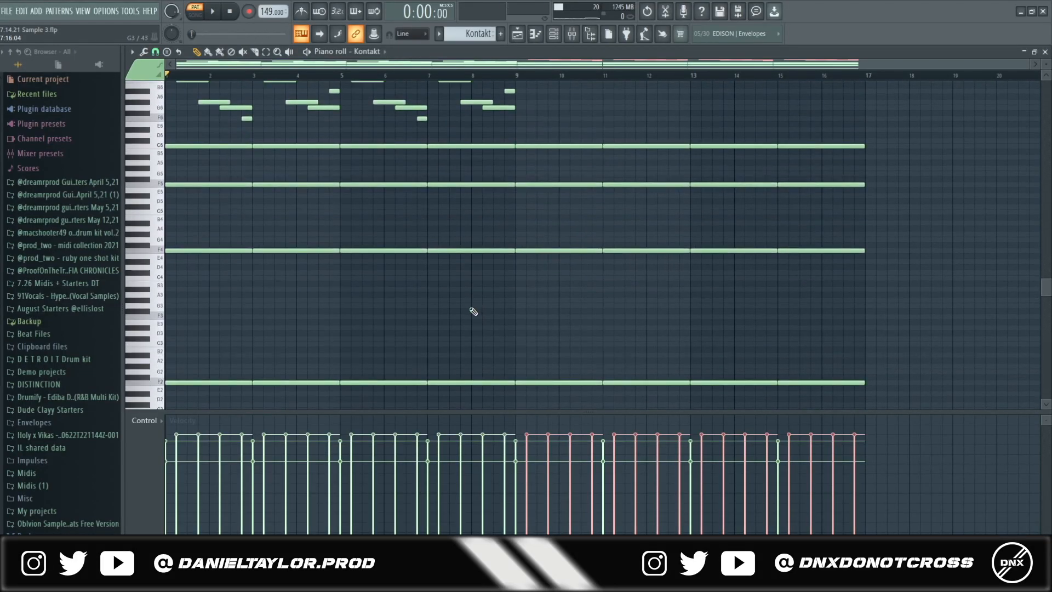
pyautogui.scroll(-3, 473, 311)
pyautogui.scroll(2, 455, 307)
pyautogui.moveTo(174, 106); pyautogui.dragTo(932, 356)
pyautogui.scroll(3, 680, 324)
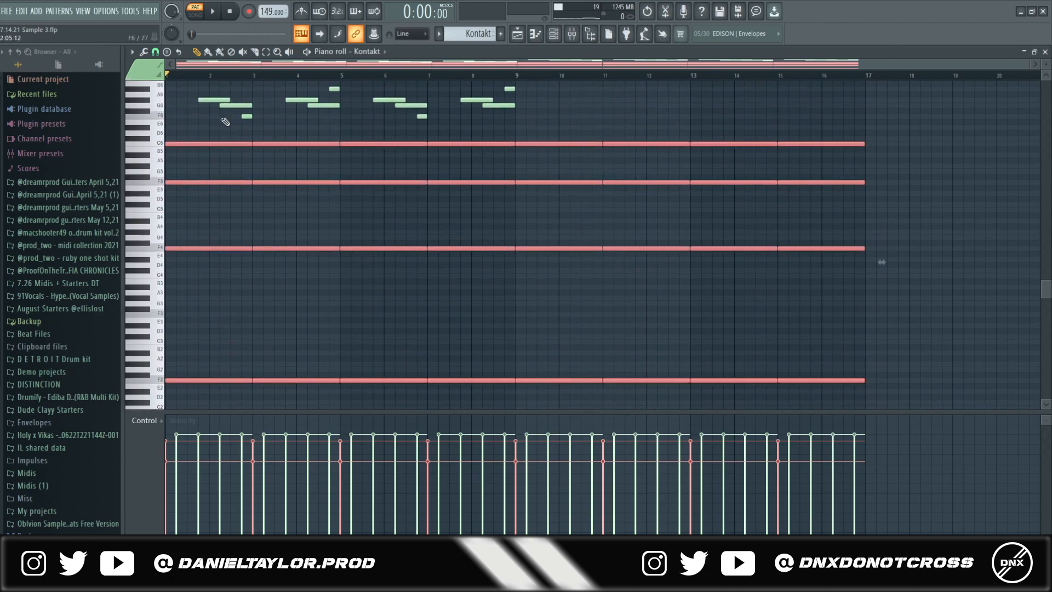
pyautogui.scroll(2, 312, 362)
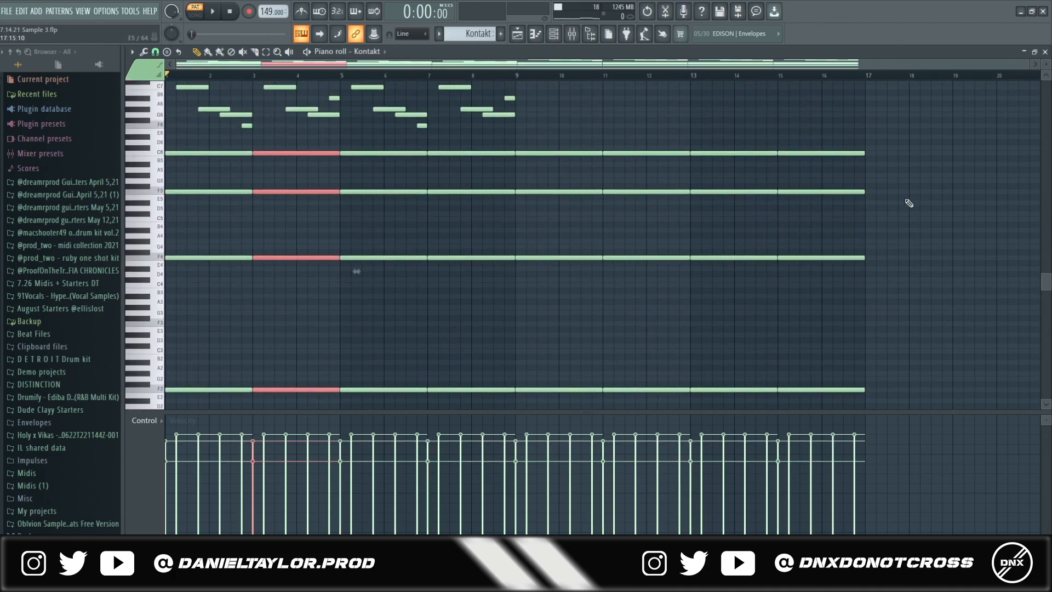
pyautogui.moveTo(925, 136); pyautogui.dragTo(244, 382)
pyautogui.scroll(2, 364, 348)
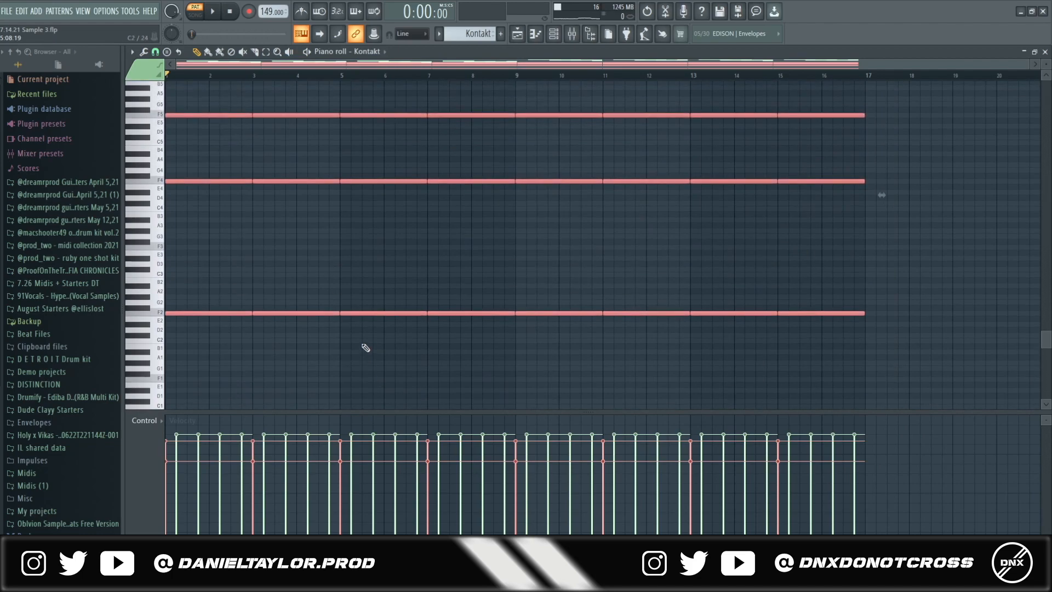
pyautogui.scroll(3, 476, 328)
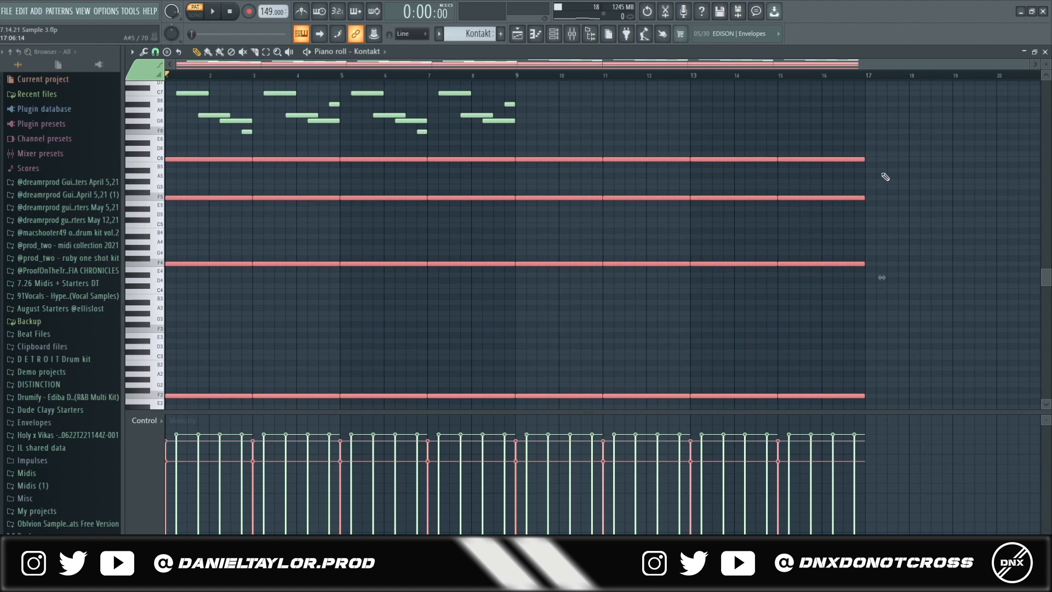
pyautogui.scroll(-2, 592, 228)
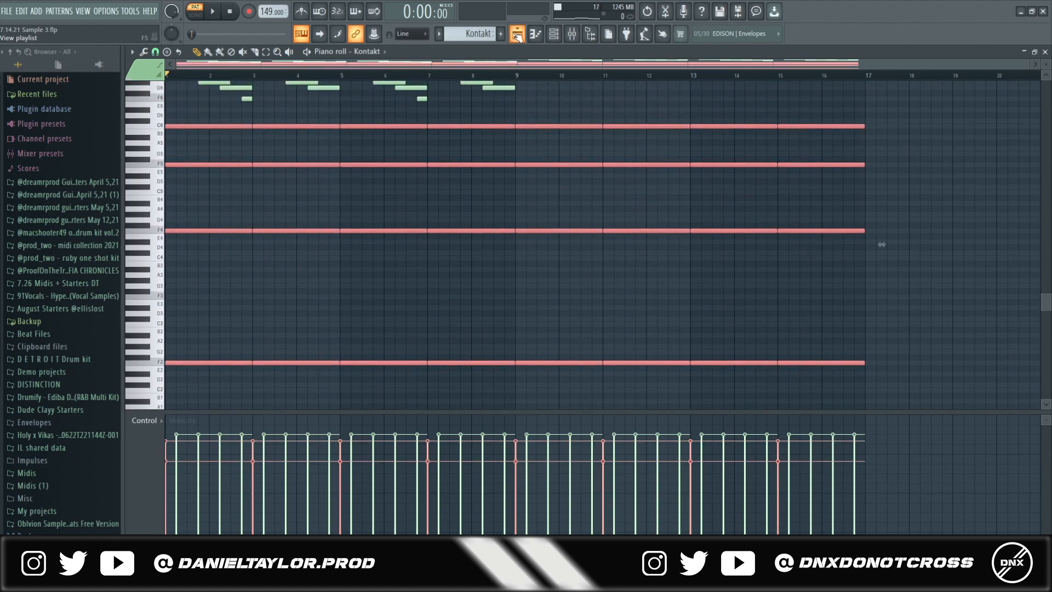
# Show the mixer's Insert 1 effects and open EchoBoy, moving its window clear for inspection.
pyautogui.click(572, 34)
pyautogui.click(964, 121)
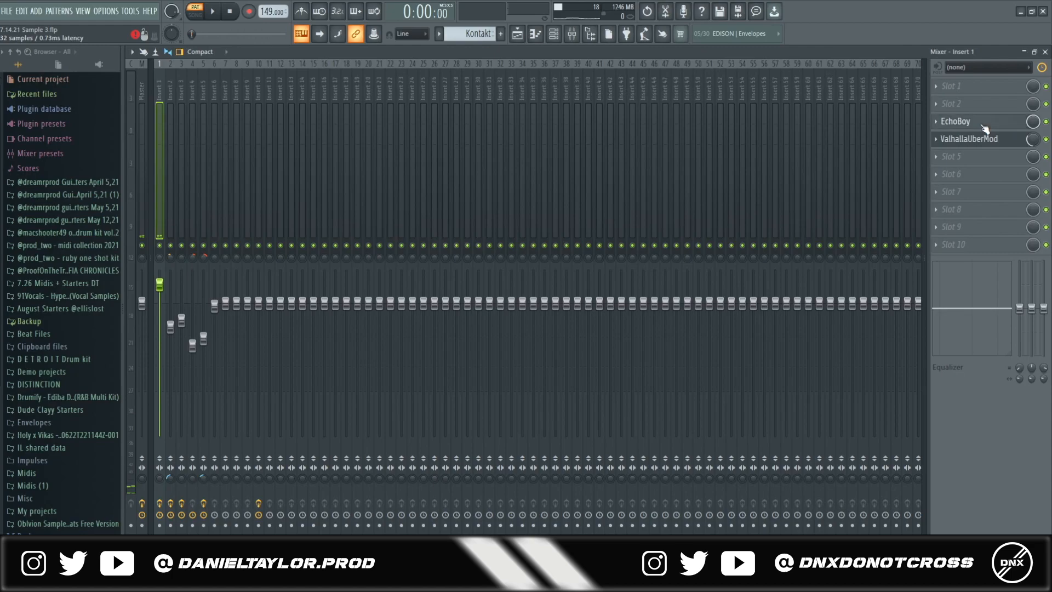
pyautogui.moveTo(583, 190); pyautogui.dragTo(662, 131)
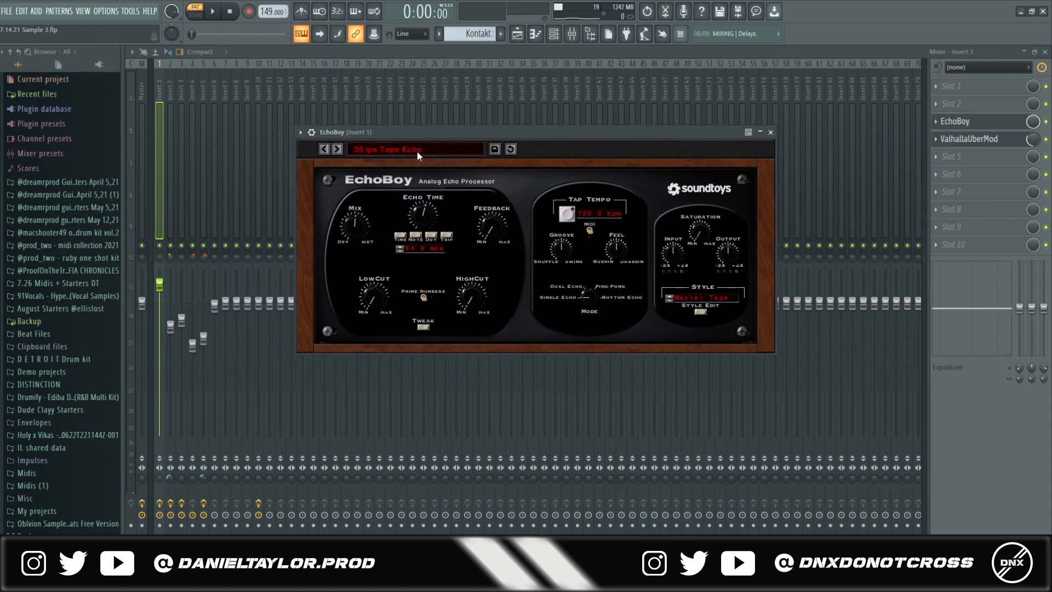
# Open the ValhallaUberMod effect on Insert 1 and examine its settings and mix level.
pyautogui.click(993, 141)
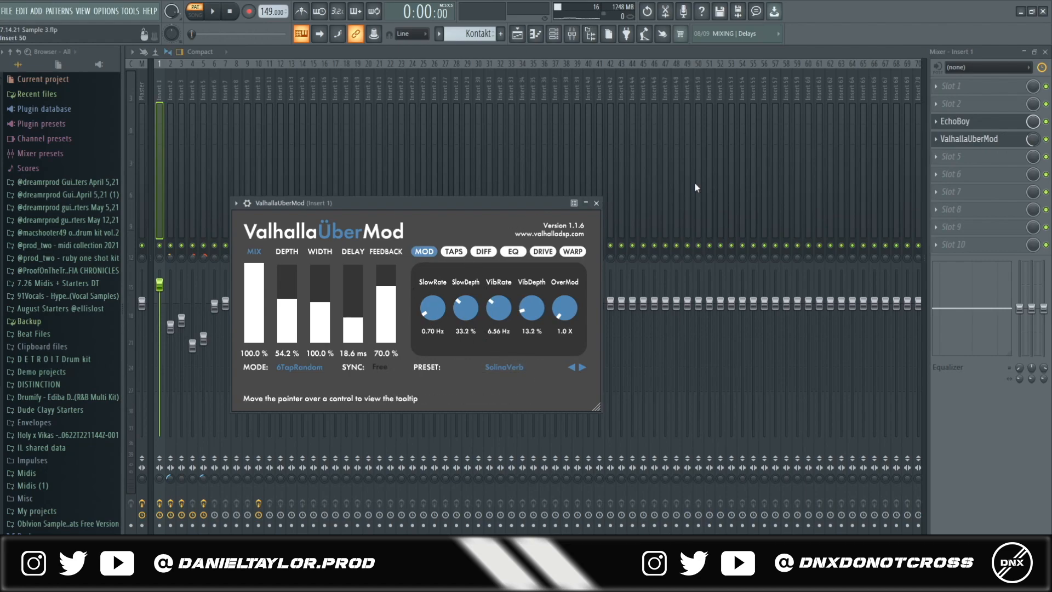
pyautogui.moveTo(1033, 140); pyautogui.dragTo(1033, 135)
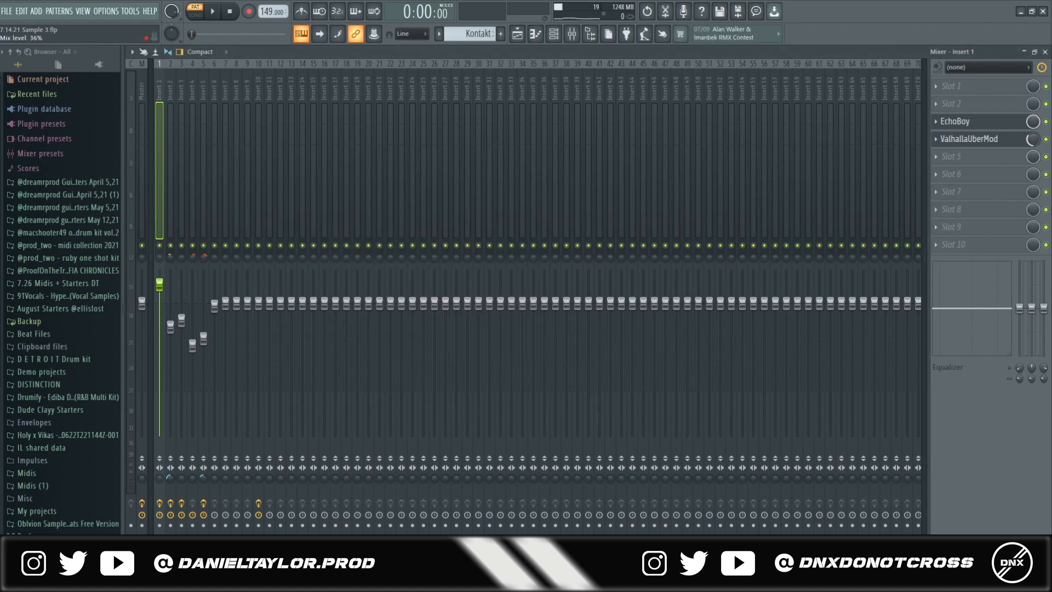
# Examine the first Kontakt pattern on Track 2, open the Kontakt #3 pattern at bar 9, and select its upper notes.
pyautogui.click(517, 33)
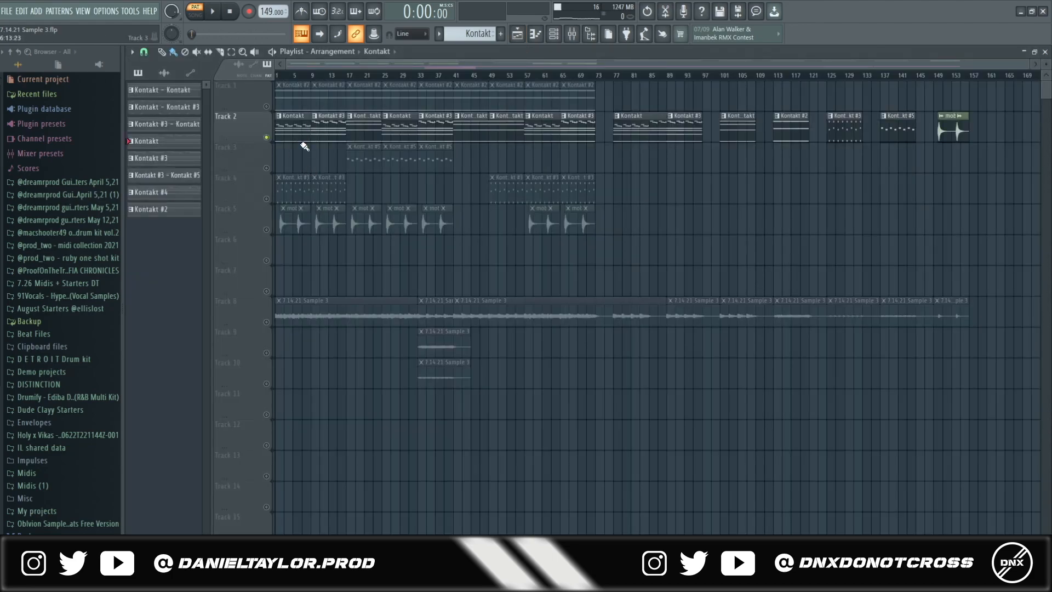
pyautogui.doubleClick(290, 129)
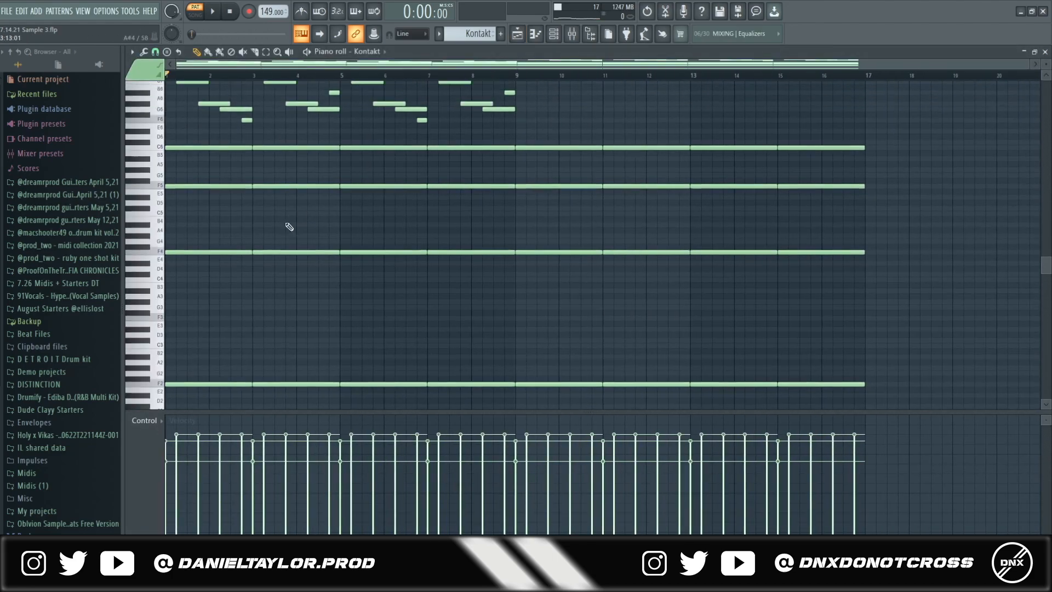
pyautogui.press('Escape')
pyautogui.doubleClick(330, 128)
pyautogui.scroll(-4, 371, 236)
pyautogui.scroll(5, 367, 236)
pyautogui.moveTo(184, 152); pyautogui.dragTo(820, 278)
# Open the Kontakt pattern at bar 17 on Track 2 and examine its held chord and bass notes.
pyautogui.click(518, 34)
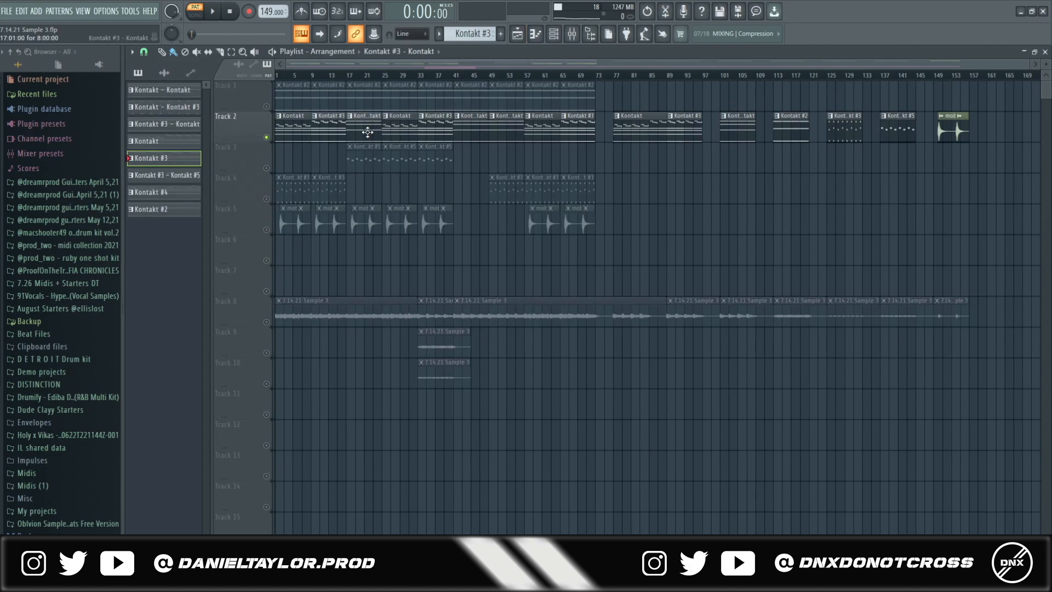
pyautogui.doubleClick(368, 130)
pyautogui.scroll(-6, 395, 170)
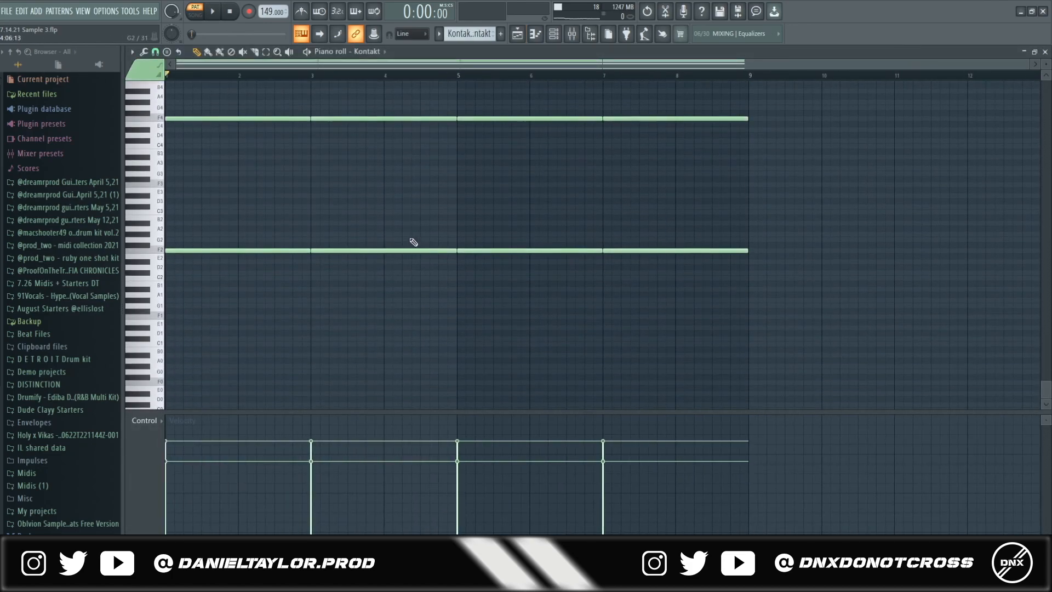
pyautogui.scroll(4, 387, 223)
pyautogui.scroll(-6, 535, 232)
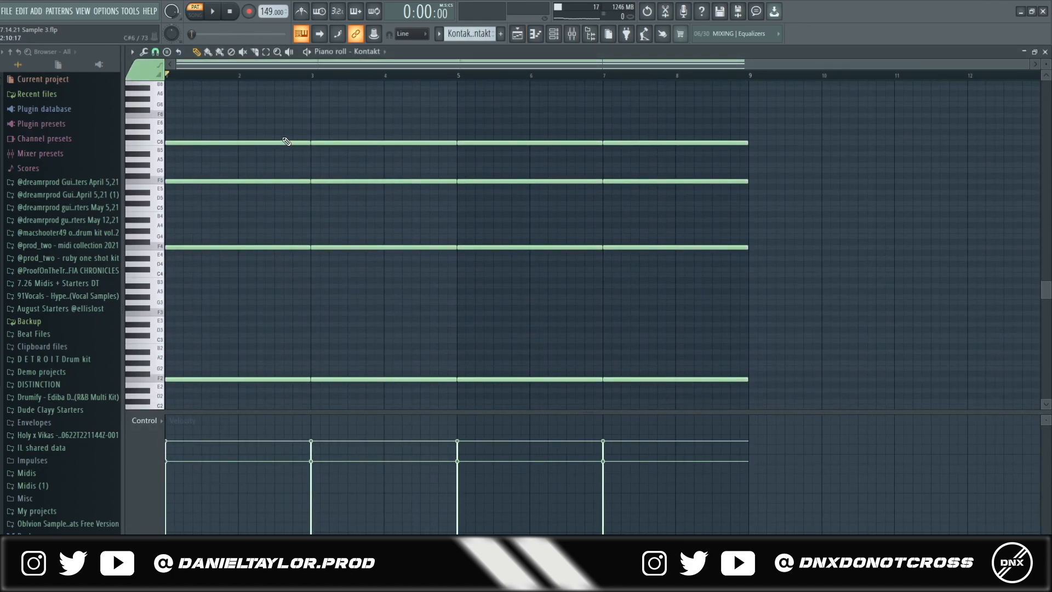
pyautogui.click(517, 34)
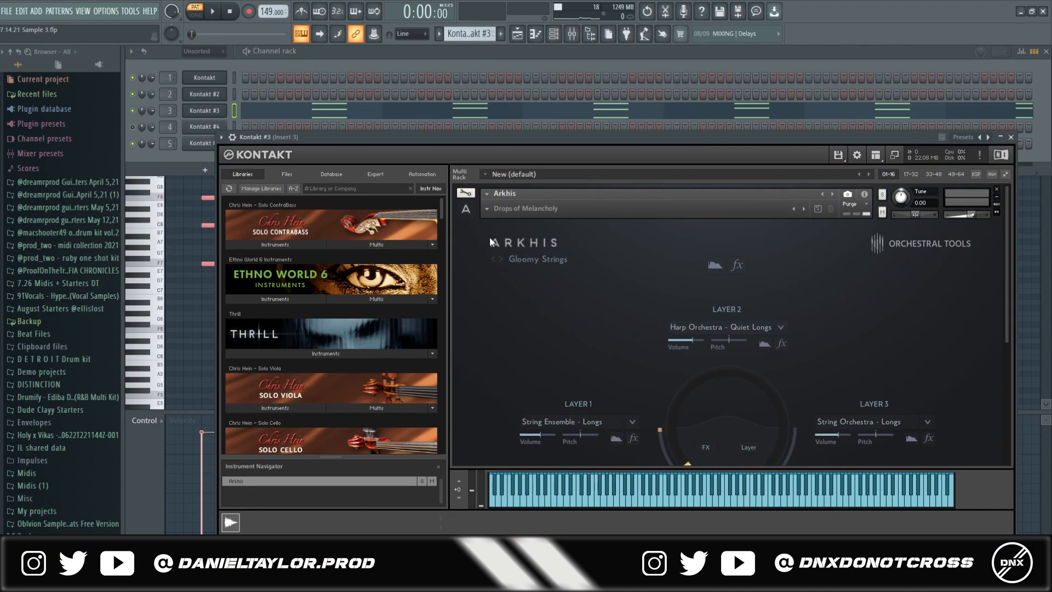
# Open the Kontakt #3 channel's notes and highlight all its chords, the first chord alone, and the row of lowest notes.
pyautogui.click(341, 118)
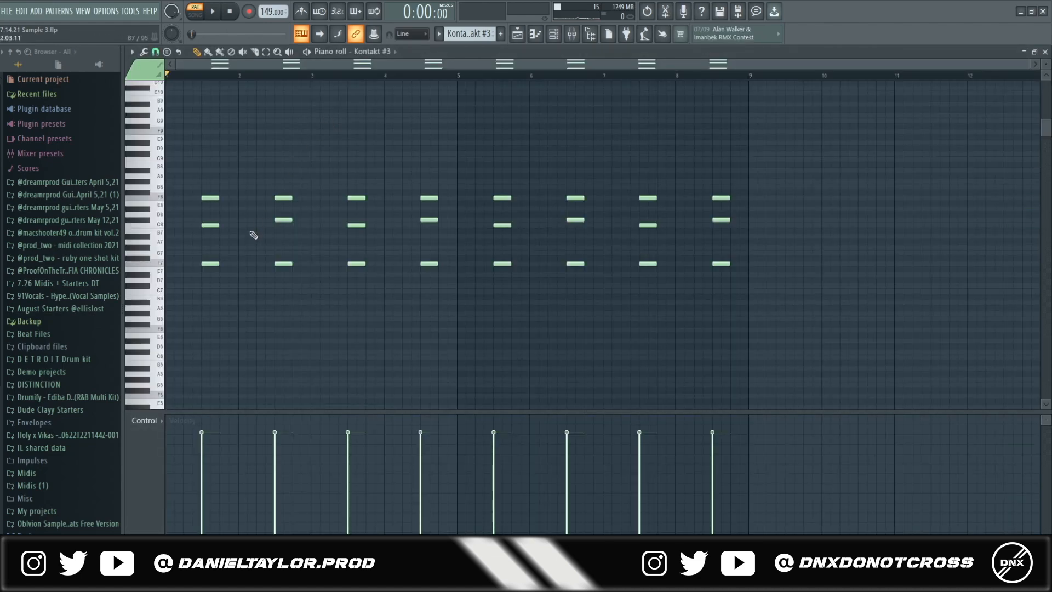
pyautogui.scroll(-1, 254, 235)
pyautogui.moveTo(179, 129); pyautogui.dragTo(794, 312)
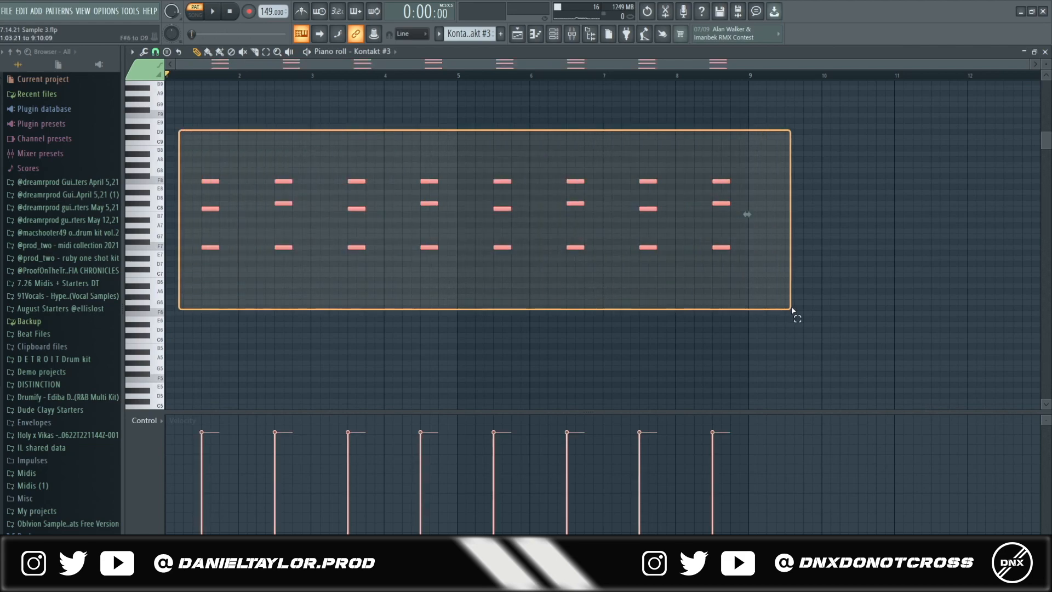
pyautogui.moveTo(179, 147); pyautogui.dragTo(237, 288)
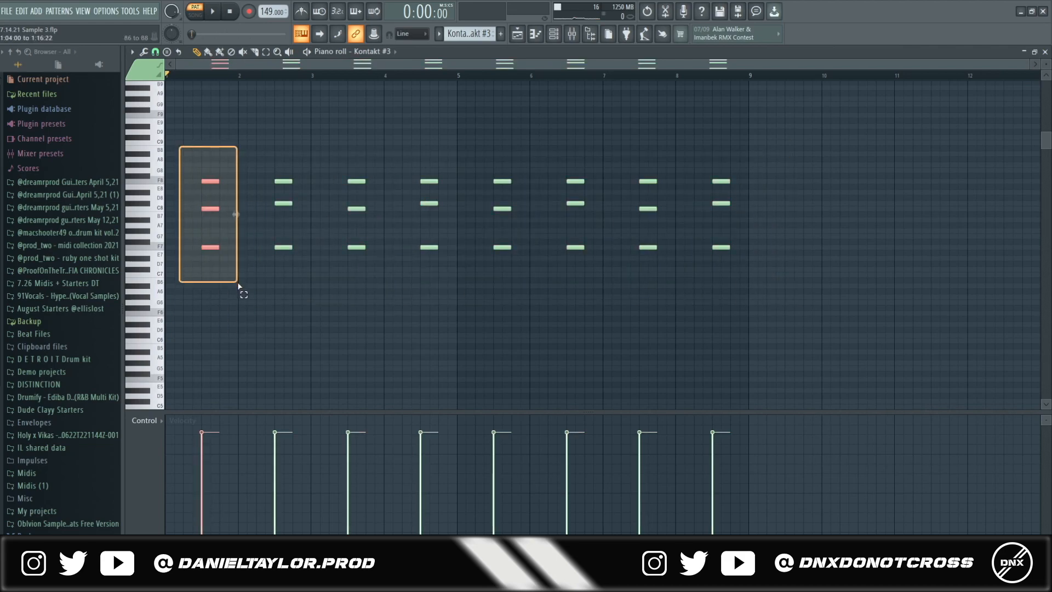
pyautogui.moveTo(195, 224)
pyautogui.mouseDown()
pyautogui.moveTo(871, 321)
pyautogui.moveTo(830, 289)
pyautogui.mouseUp()
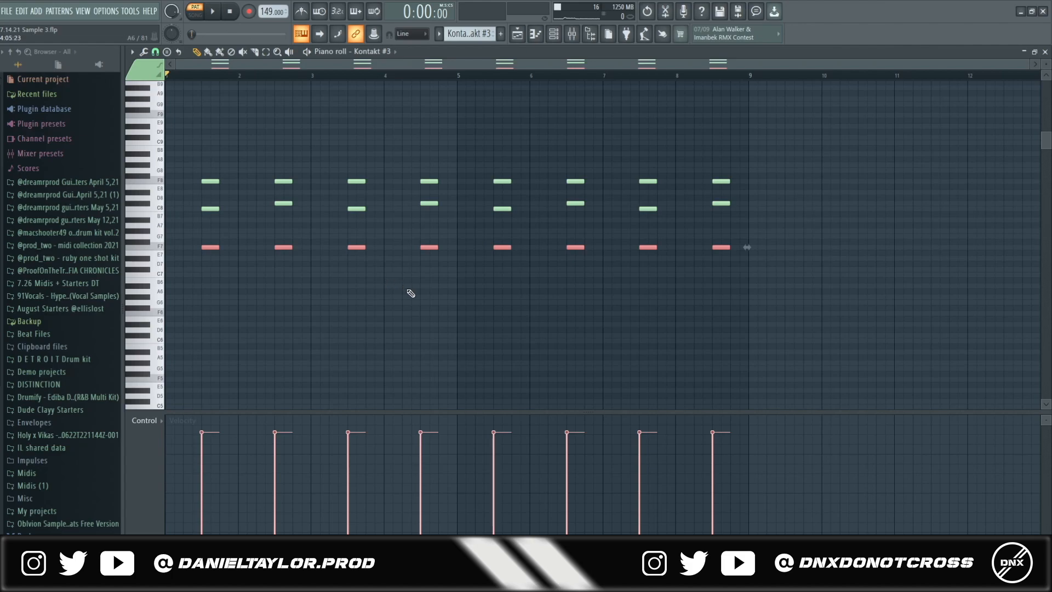
# Highlight the first Kontakt #3 chord again, select the repeated chords from bar 5 to 9, and play the pattern.
pyautogui.moveTo(183, 125)
pyautogui.mouseDown()
pyautogui.moveTo(230, 306)
pyautogui.moveTo(233, 298)
pyautogui.mouseUp()
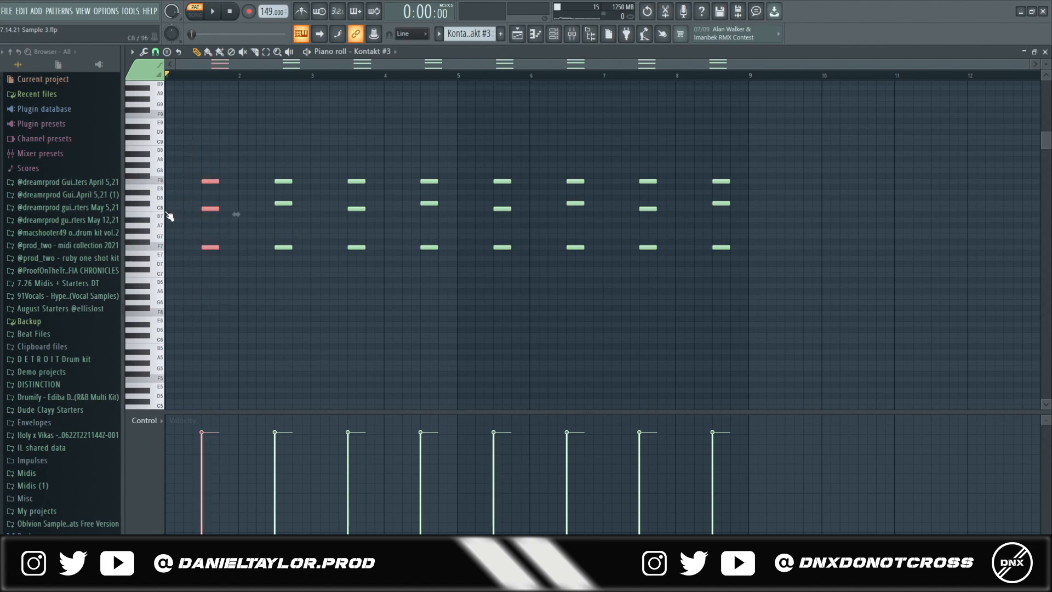
pyautogui.click(215, 222)
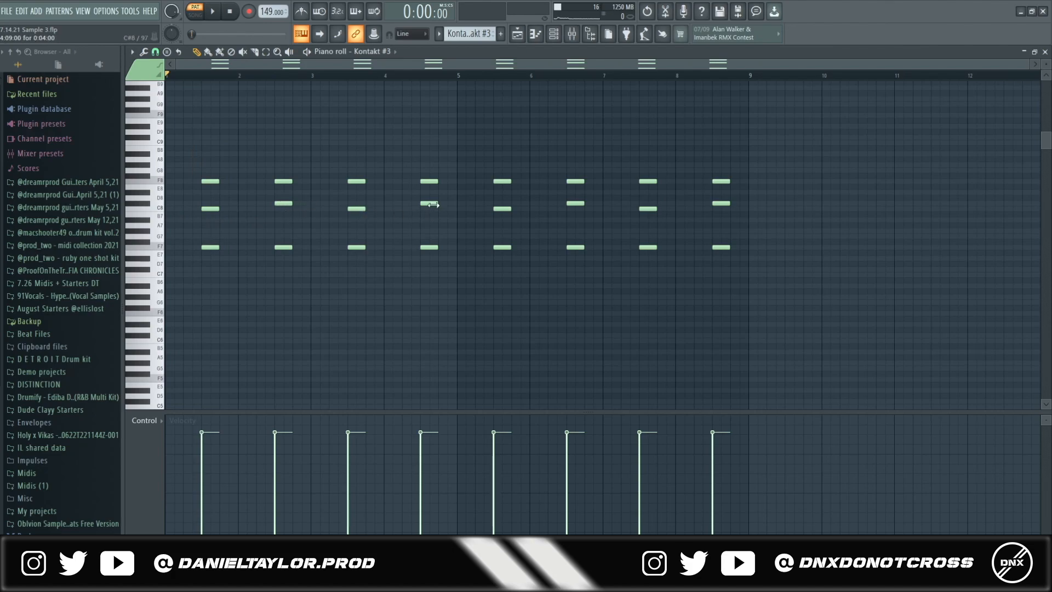
pyautogui.moveTo(474, 97); pyautogui.dragTo(852, 324)
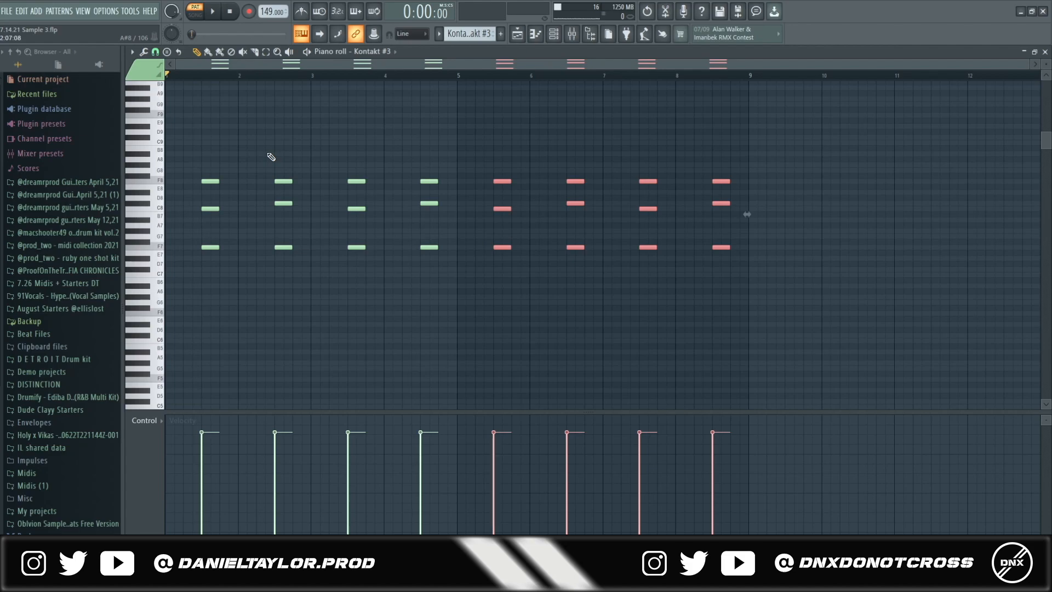
pyautogui.press('space')
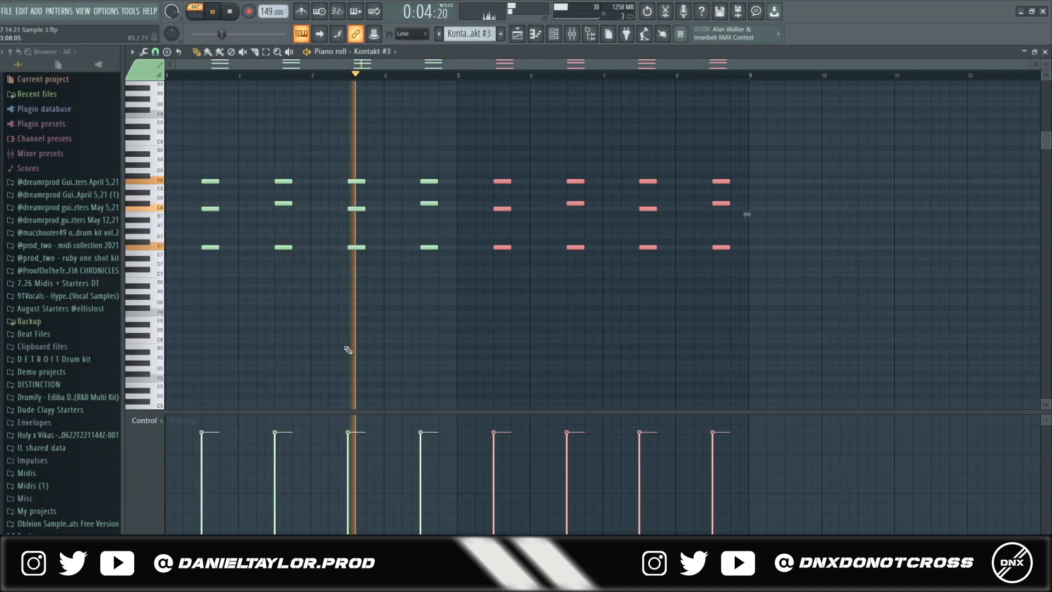
pyautogui.press('space')
# Reselect the repeated Kontakt #3 chords, show the mixer, and open the third slot's effect, moving its window clear for inspection.
pyautogui.moveTo(487, 130); pyautogui.dragTo(826, 276)
pyautogui.press('F9')
pyautogui.click(974, 122)
pyautogui.moveTo(453, 134); pyautogui.dragTo(603, 104)
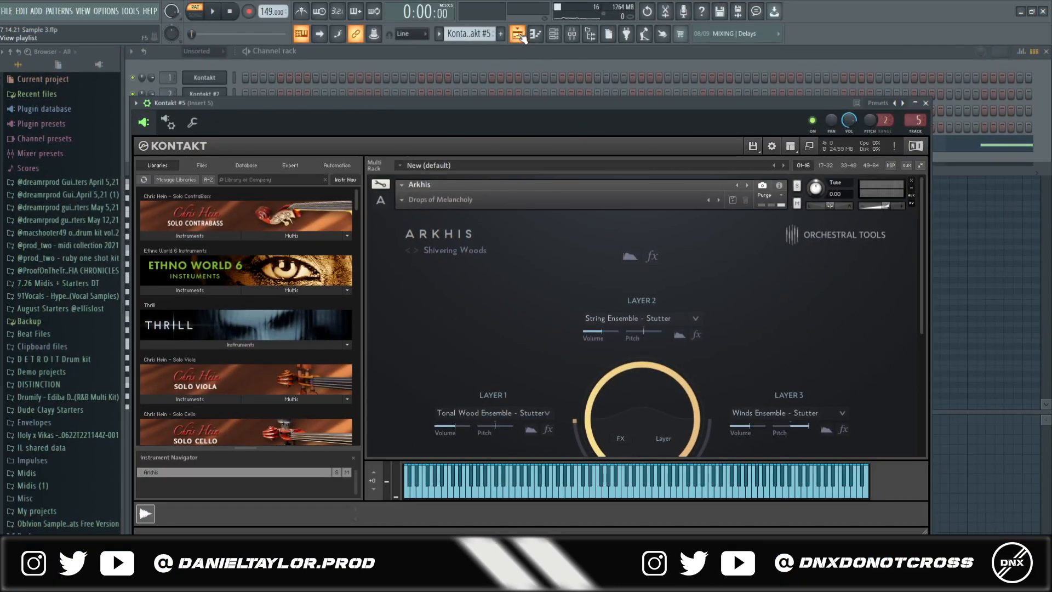
# Return to the playlist and highlight the first two Track 4 clips and the Track 3 clips from bar 17 to 41.
pyautogui.click(517, 34)
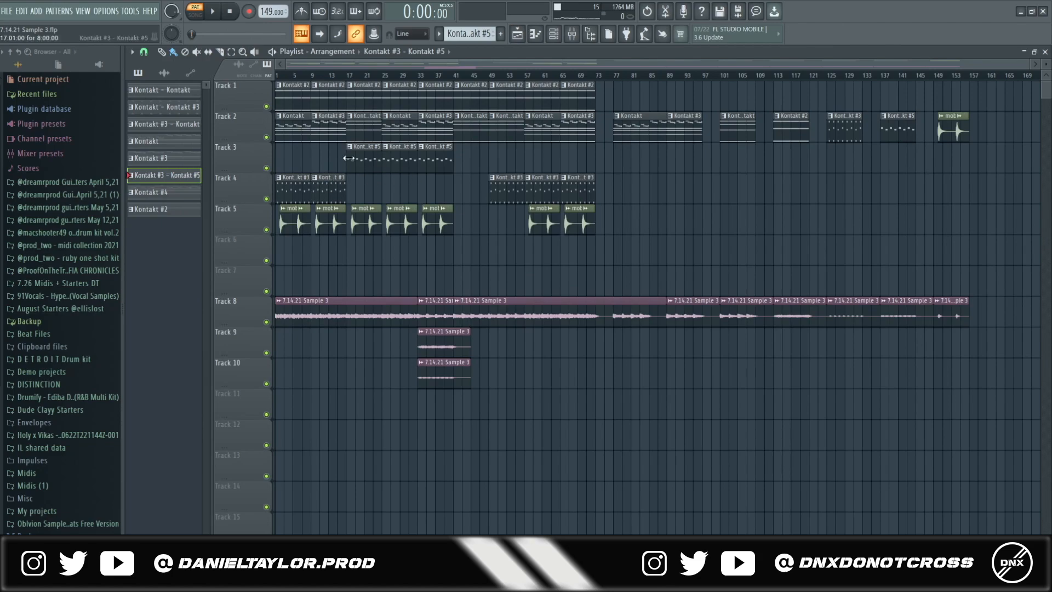
pyautogui.moveTo(283, 193); pyautogui.dragTo(345, 203)
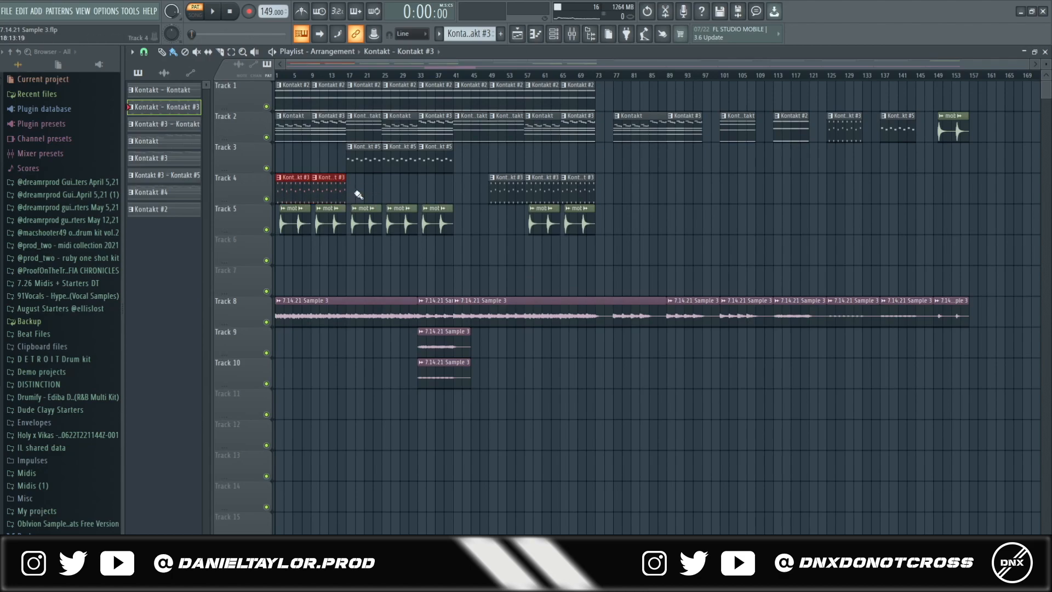
pyautogui.moveTo(339, 160); pyautogui.dragTo(470, 168)
# Open the first Kontakt #5 clip on Track 3 in the piano roll and examine its two-note pattern.
pyautogui.click(553, 35)
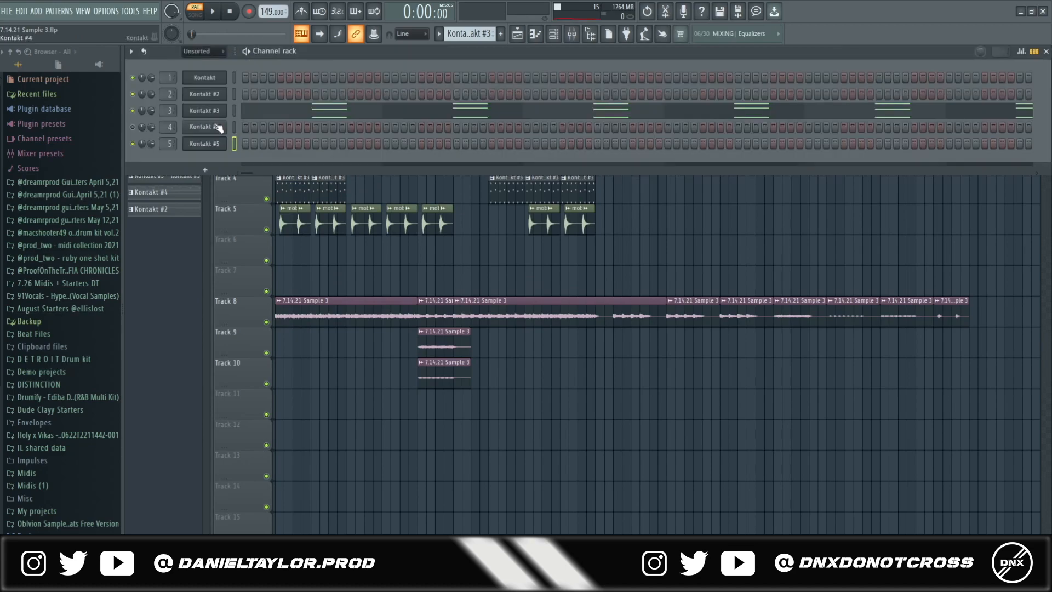
pyautogui.click(518, 37)
pyautogui.doubleClick(366, 160)
pyautogui.hscroll(-4, 378, 219)
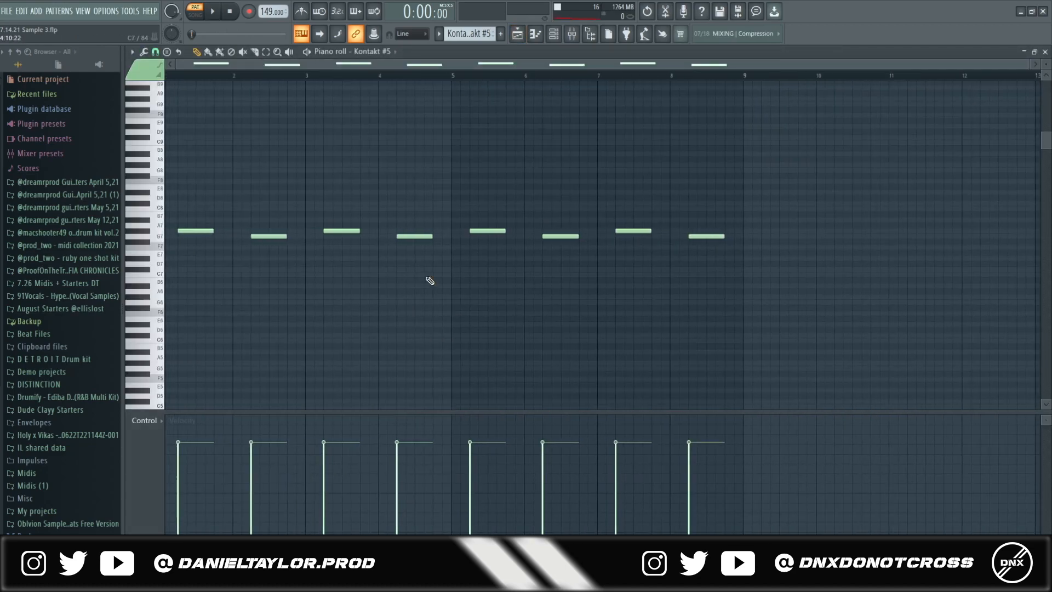
# Show the channel rack and open the Kontakt #5 instrument to examine its Arkhis preset and layers.
pyautogui.click(559, 38)
pyautogui.click(206, 144)
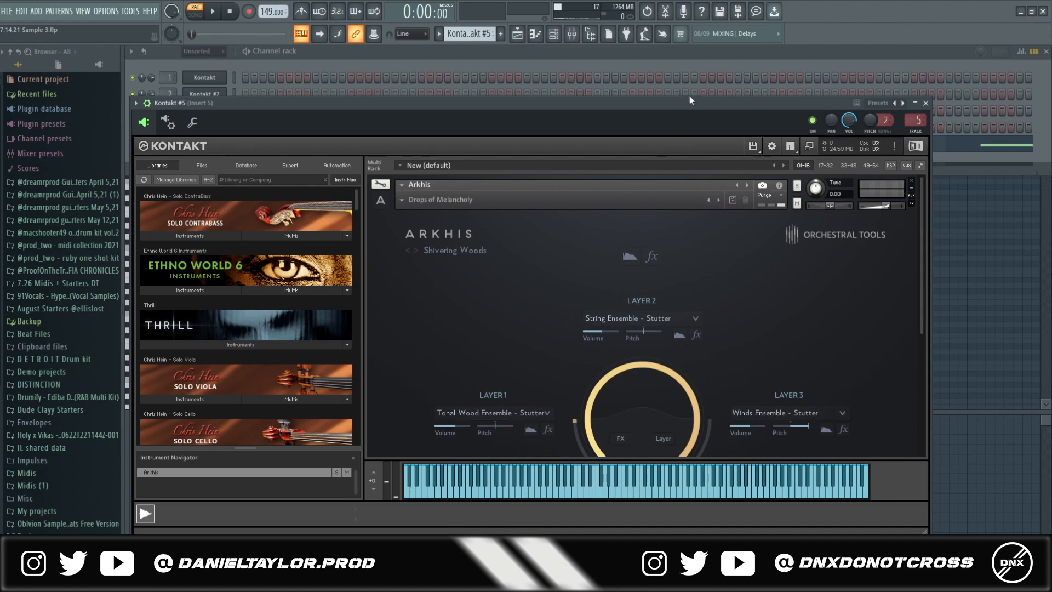
pyautogui.click(655, 54)
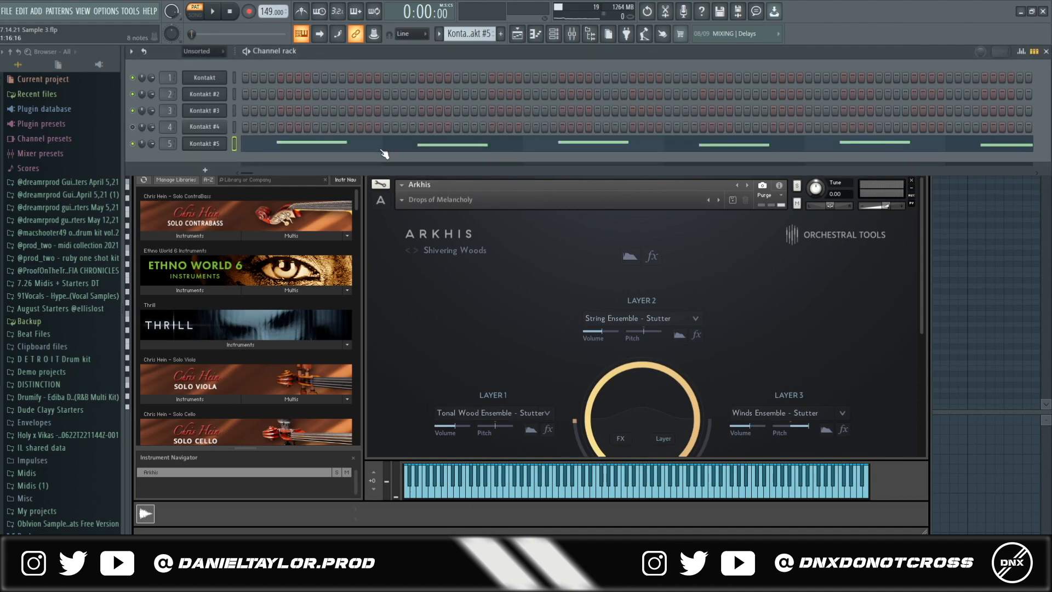
# Reopen the Kontakt #5 notes, select the repeated notes from bar 5 to 9, and play the pattern.
pyautogui.press('F7')
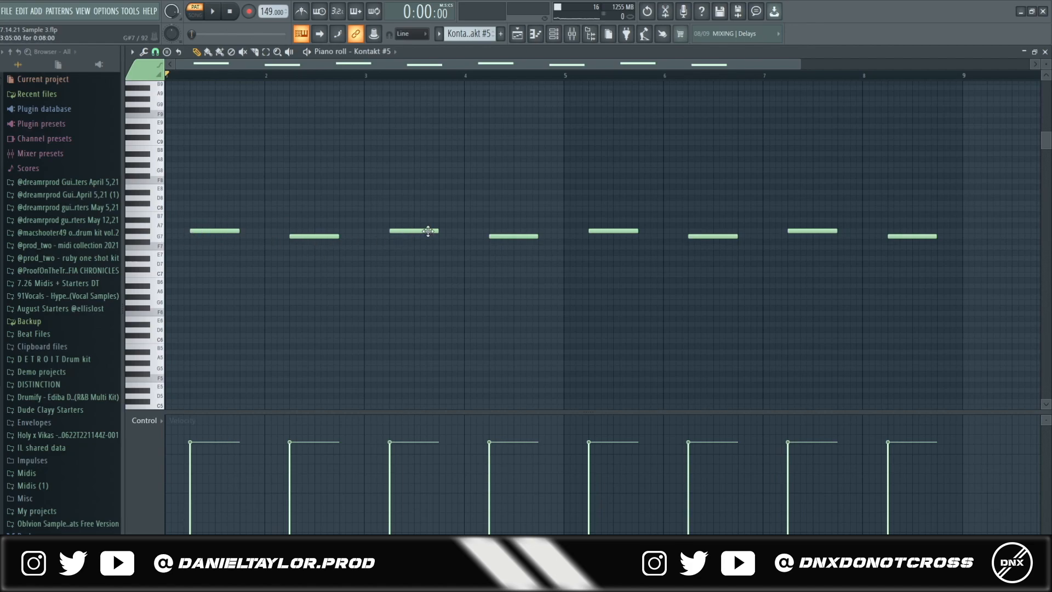
pyautogui.scroll(-2, 496, 247)
pyautogui.moveTo(465, 169); pyautogui.dragTo(828, 257)
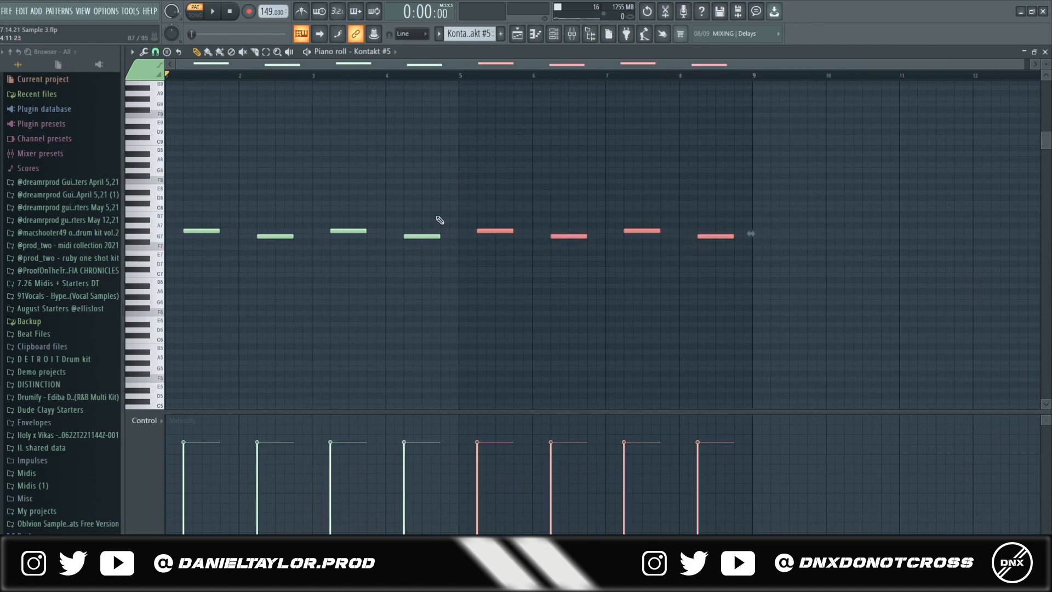
pyautogui.scroll(-1, 244, 247)
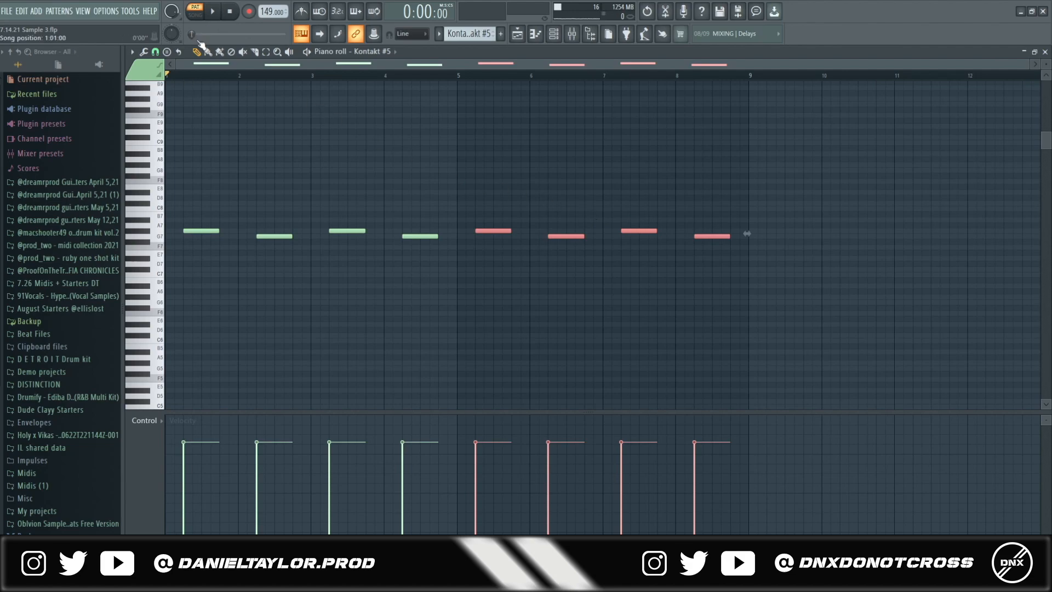
pyautogui.press('space')
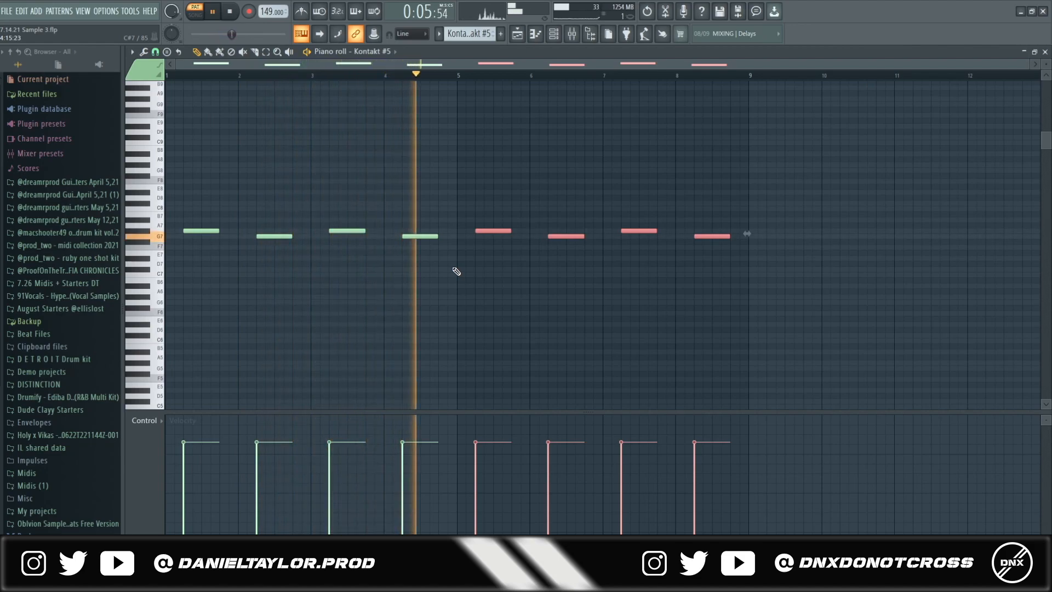
pyautogui.press('space')
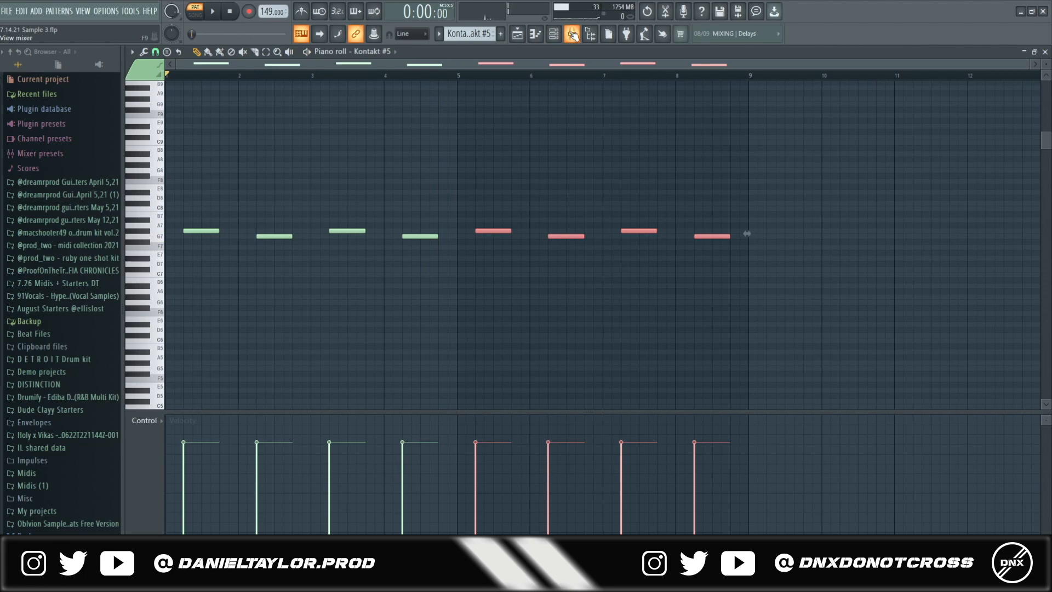
# Show the mixer and open the fourth slot's effect for the Kontakt #5 sound, moving its window clear for inspection.
pyautogui.click(572, 34)
pyautogui.click(975, 141)
pyautogui.moveTo(412, 213); pyautogui.dragTo(570, 162)
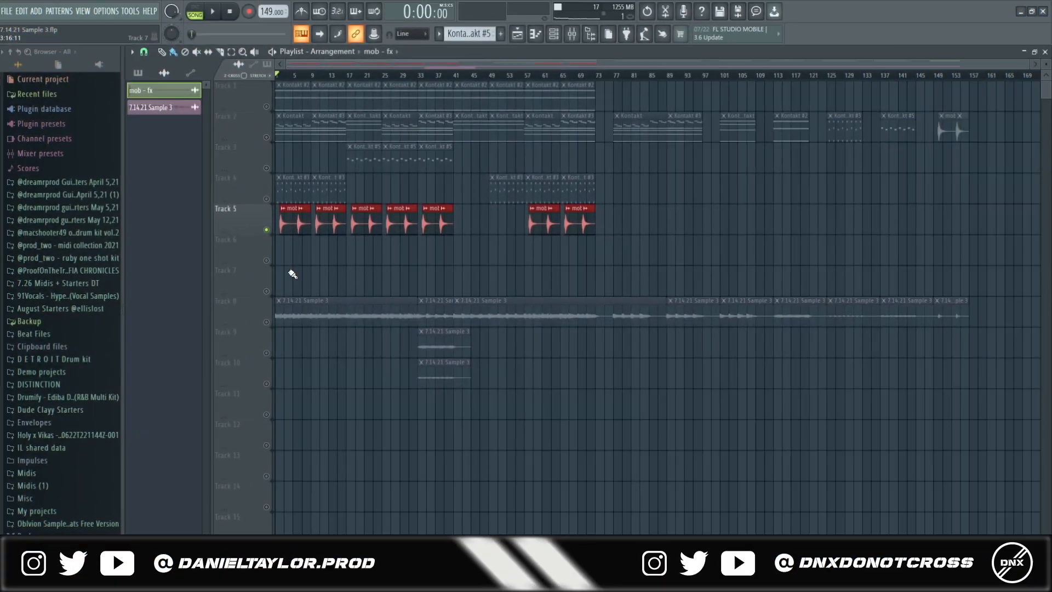
# Open the mob - fx clip's sample settings from Track 5, close them, and look over the playlist arrangement.
pyautogui.doubleClick(280, 224)
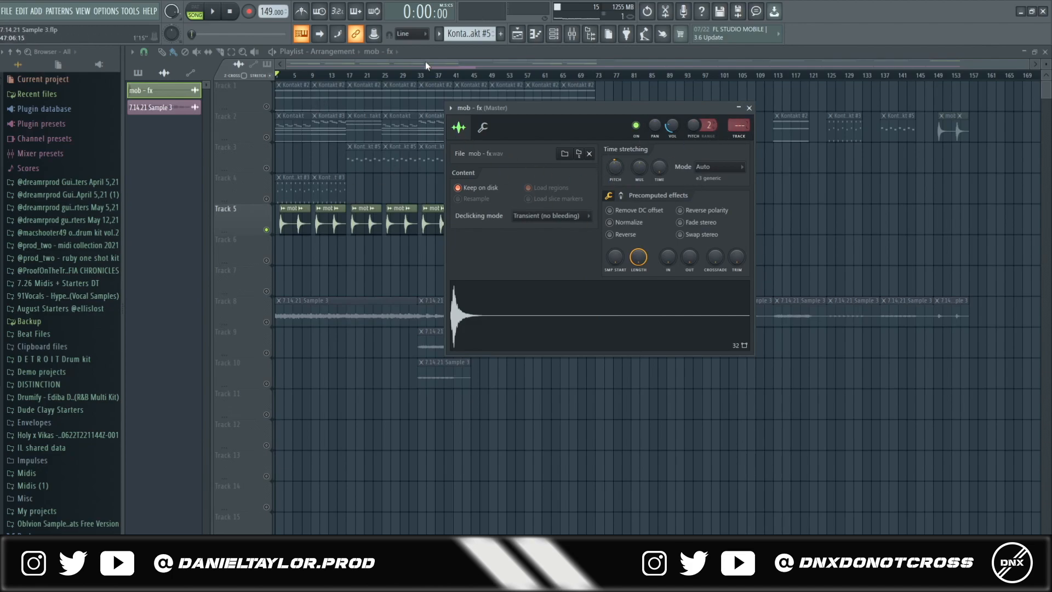
pyautogui.click(403, 66)
pyautogui.scroll(5, 341, 297)
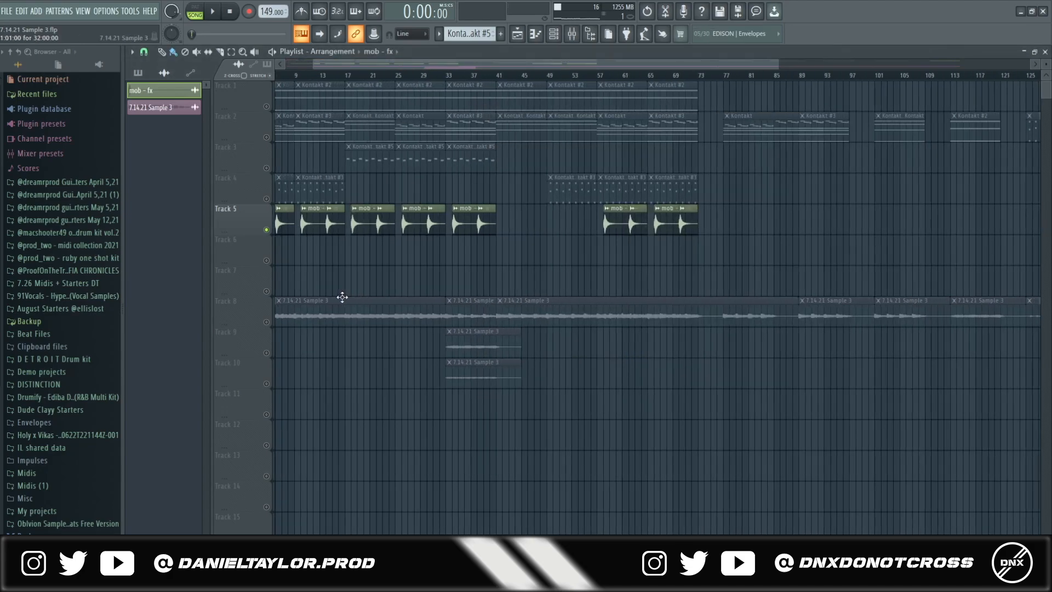
pyautogui.scroll(-4, 317, 290)
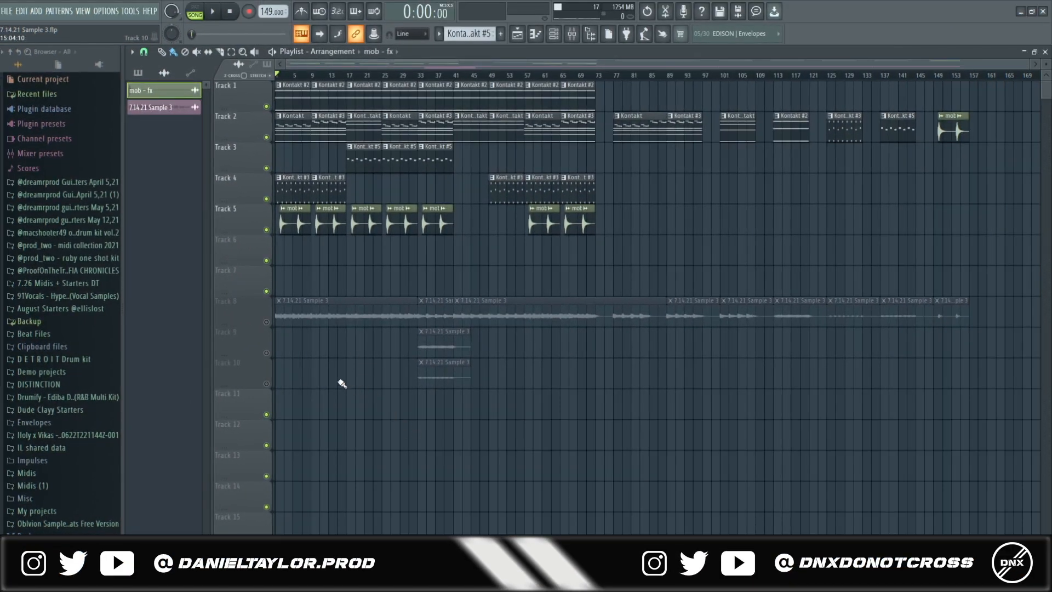
# Highlight all clips on Tracks 1 to 5, the first two Track 4 clips, and the first two Track 2 clips.
pyautogui.moveTo(278, 83); pyautogui.dragTo(975, 257)
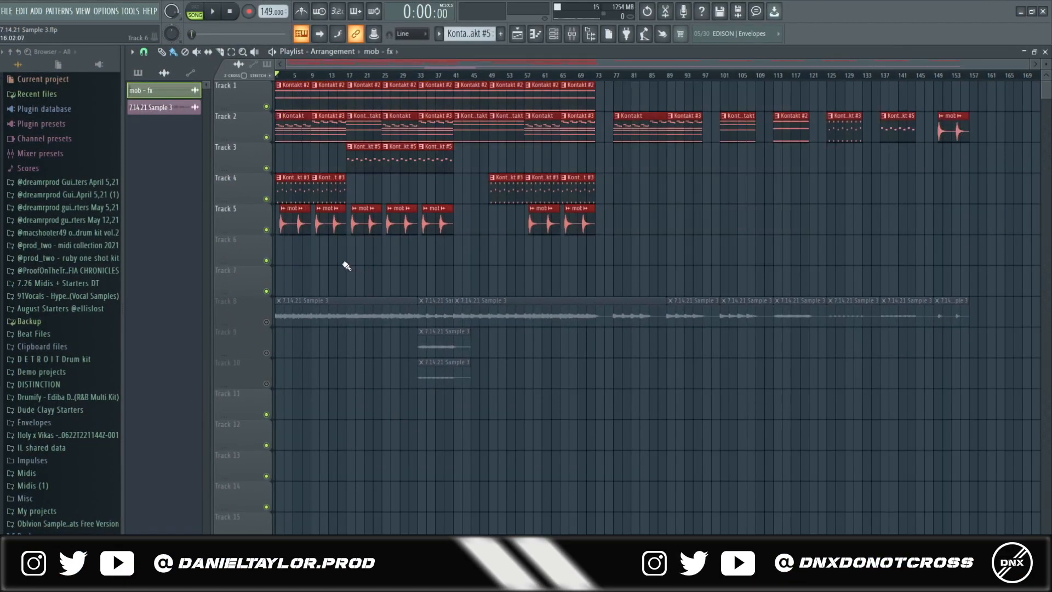
pyautogui.moveTo(285, 174); pyautogui.dragTo(344, 202)
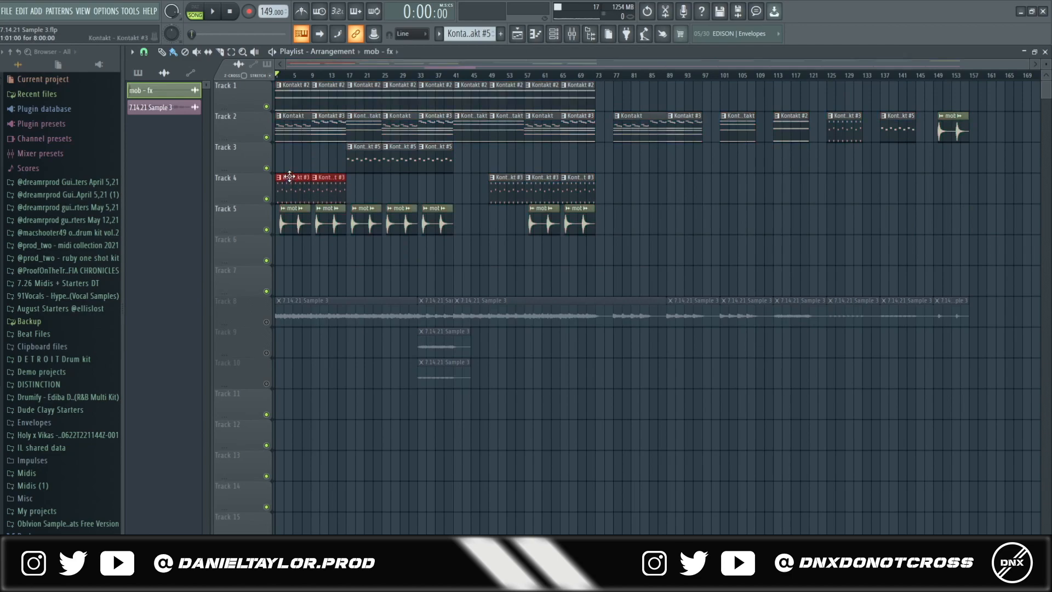
pyautogui.moveTo(286, 132); pyautogui.dragTo(345, 142)
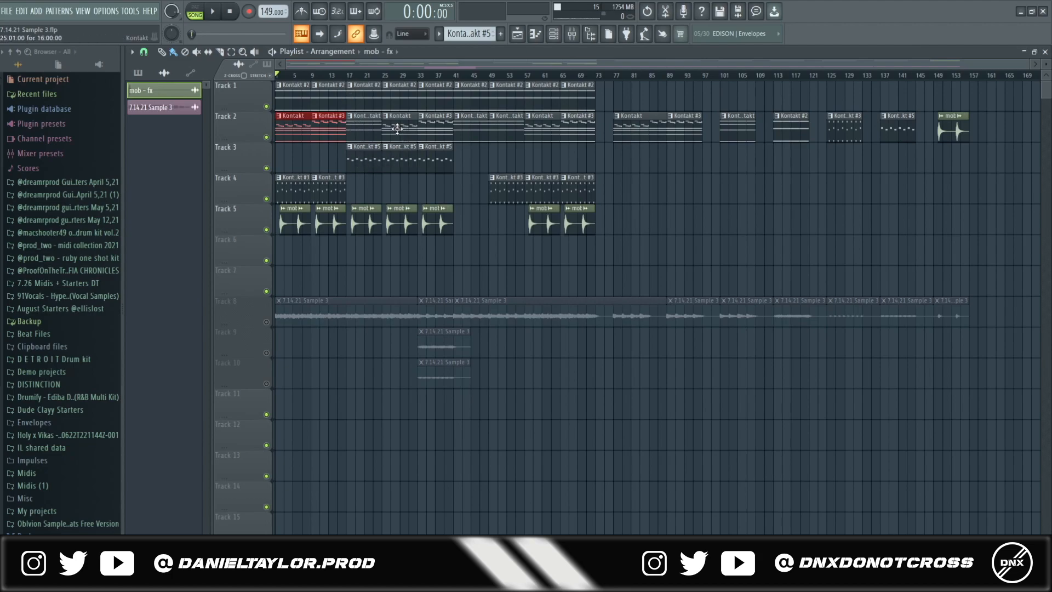
# Highlight the Track 2 clips up to bar 41, select the playlist range from bar 41 to 73, and clear the selection.
pyautogui.moveTo(391, 123); pyautogui.dragTo(456, 132)
pyautogui.keyDown('ctrl'); pyautogui.click(454, 79); pyautogui.keyUp('ctrl')
pyautogui.moveTo(454, 78); pyautogui.dragTo(596, 80)
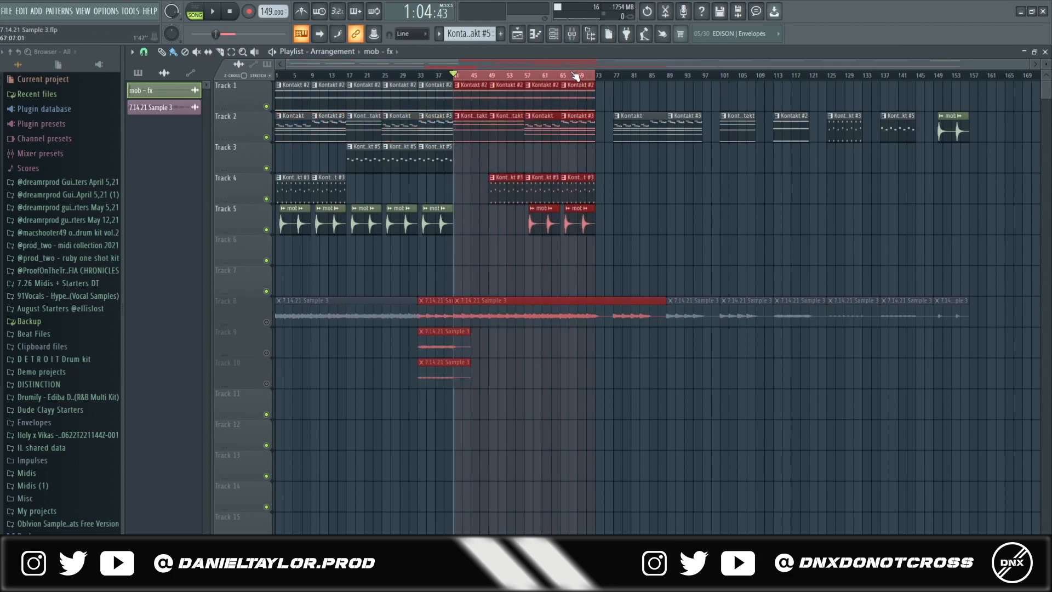
pyautogui.keyDown('ctrl'); pyautogui.click(454, 78); pyautogui.keyUp('ctrl')
pyautogui.moveTo(454, 78)
pyautogui.mouseDown()
pyautogui.moveTo(445, 78)
pyautogui.moveTo(454, 78)
pyautogui.mouseUp()
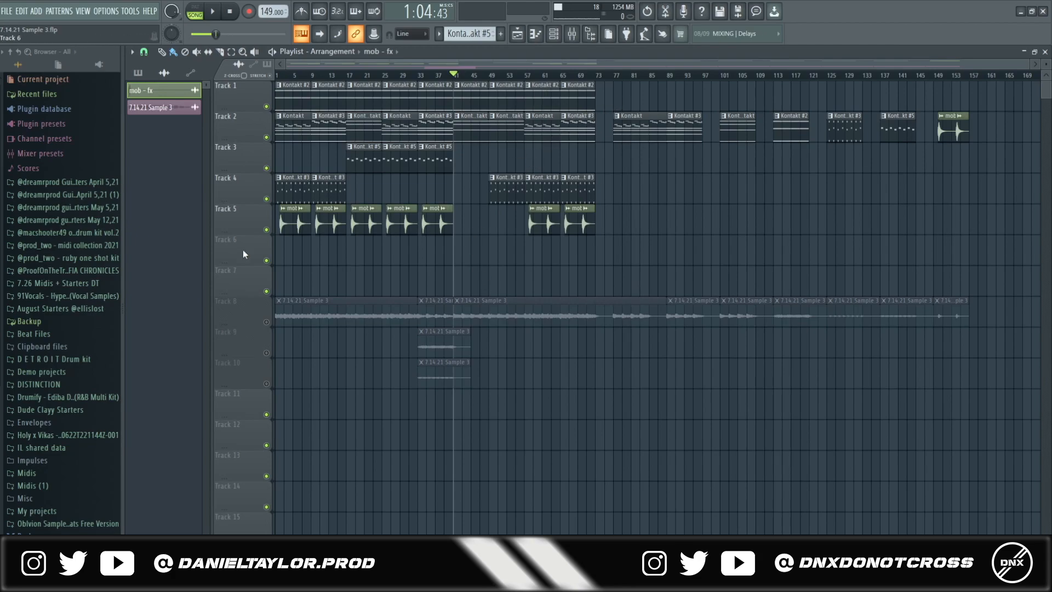
# Solo Track 8, unmute Tracks 9 and 10, and play the 7.14.21 Sample 3 audio clips from near the start.
pyautogui.rightClick(266, 322)
pyautogui.click(267, 353)
pyautogui.click(266, 384)
pyautogui.click(303, 76)
pyautogui.press('space')
# Open the 7.14.21 Sample 3 clip's settings, and inspect Fresh Air and Virtual Tape Machines on its mixer insert 10.
pyautogui.doubleClick(385, 320)
pyautogui.moveTo(578, 139); pyautogui.dragTo(623, 121)
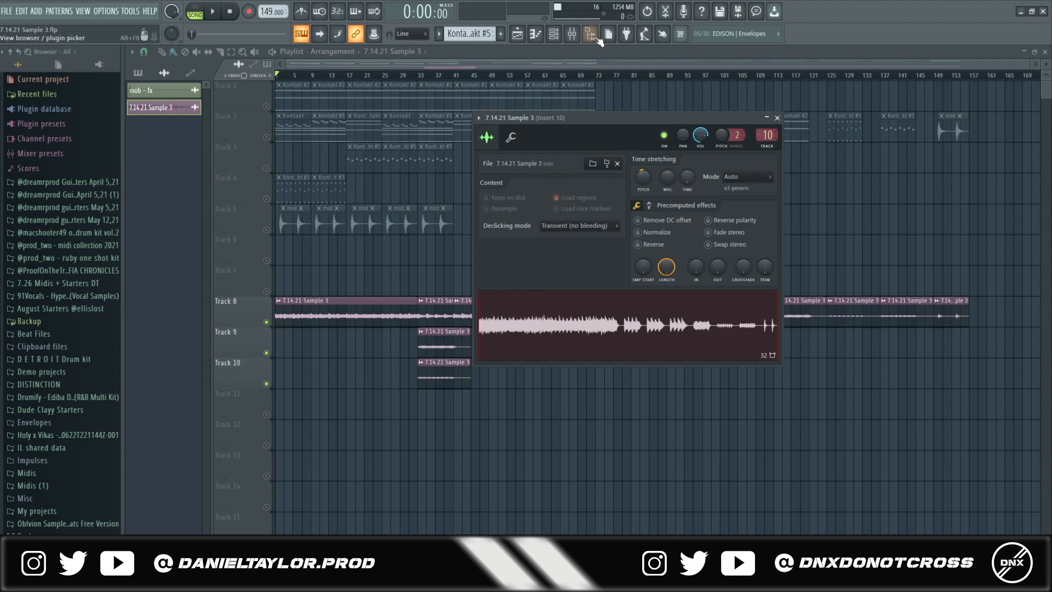
pyautogui.click(572, 33)
pyautogui.click(977, 107)
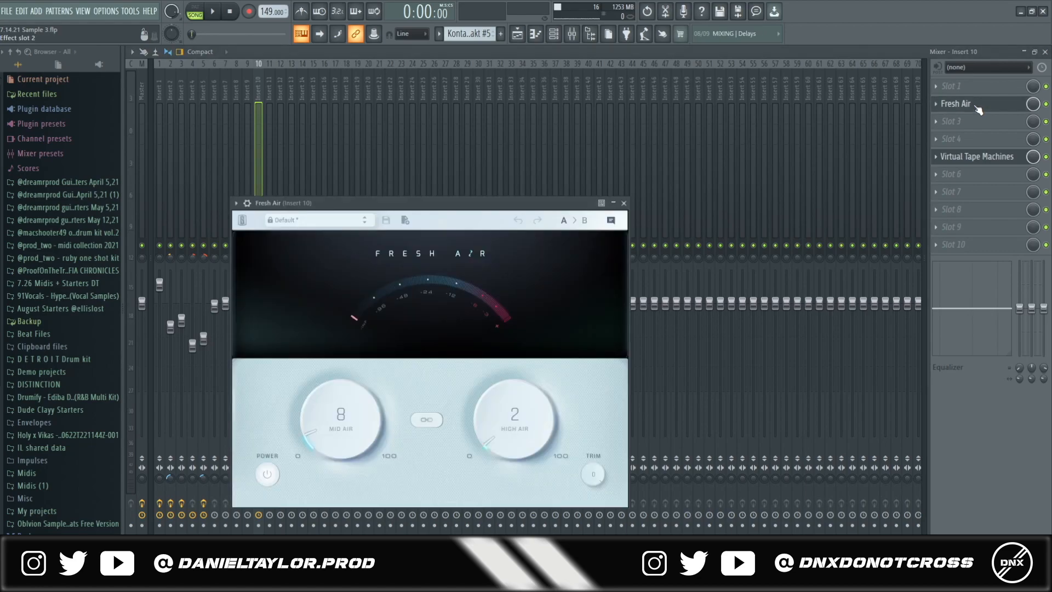
pyautogui.moveTo(518, 210); pyautogui.dragTo(591, 112)
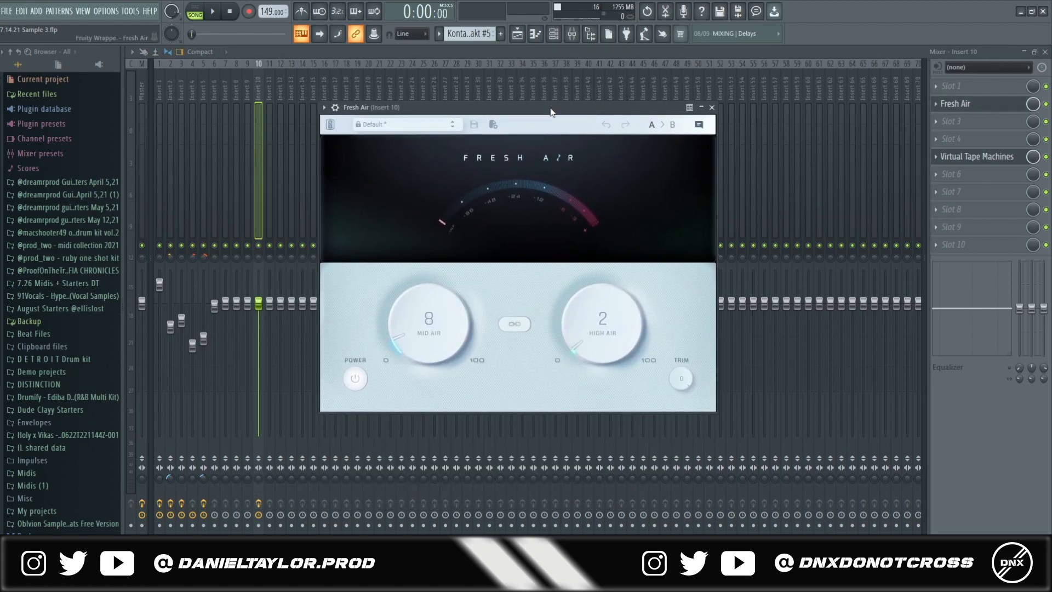
pyautogui.click(977, 157)
pyautogui.moveTo(556, 137); pyautogui.dragTo(668, 114)
pyautogui.click(849, 109)
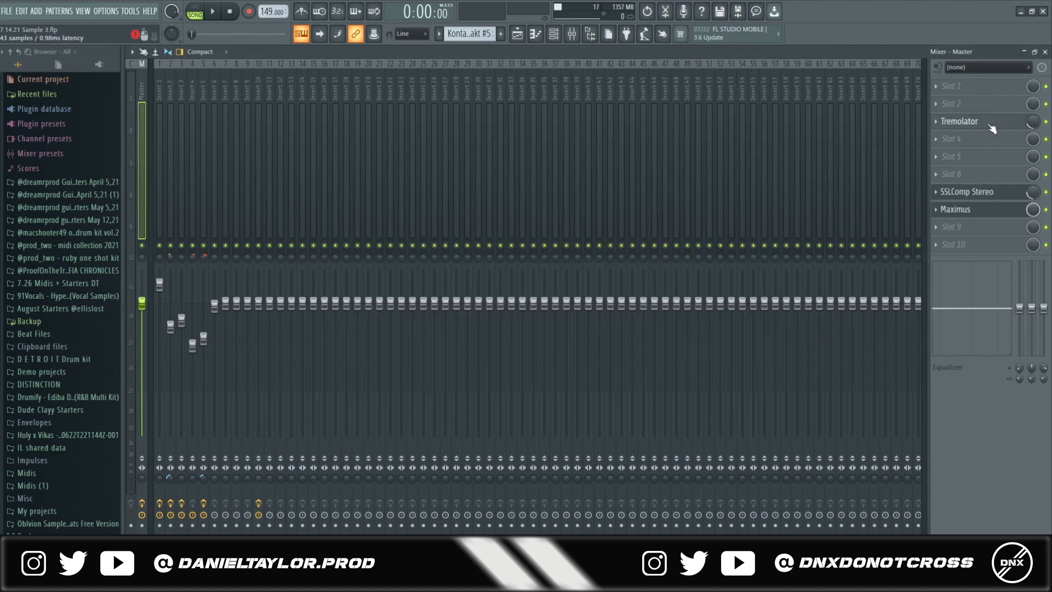
# Inspect the Tremolator and SSLComp Stereo effects on the Master track, moving each window clear.
pyautogui.click(964, 121)
pyautogui.moveTo(513, 120); pyautogui.dragTo(670, 108)
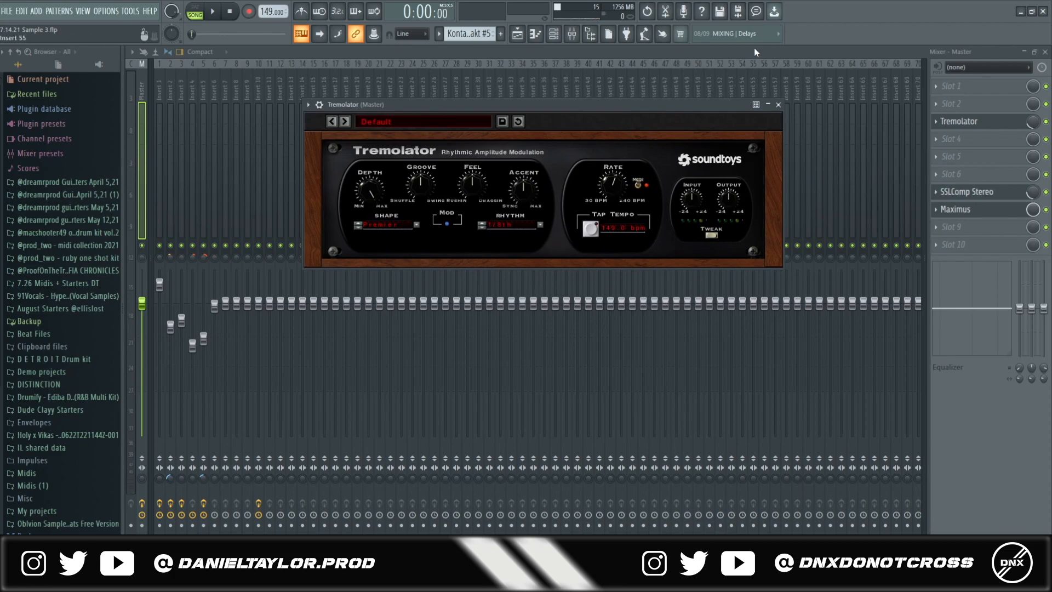
pyautogui.click(992, 191)
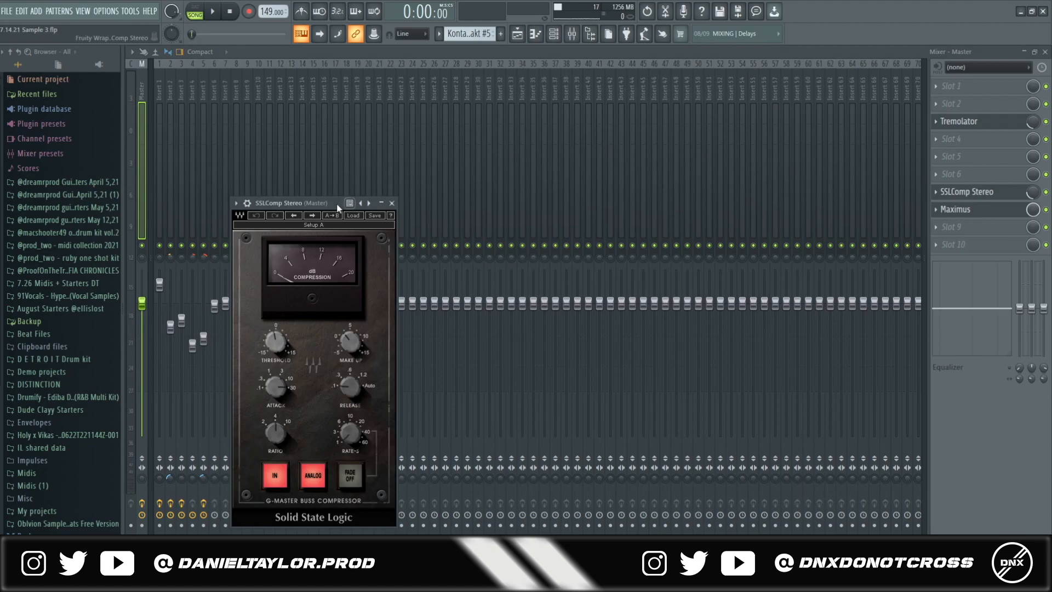
pyautogui.moveTo(337, 203); pyautogui.dragTo(532, 112)
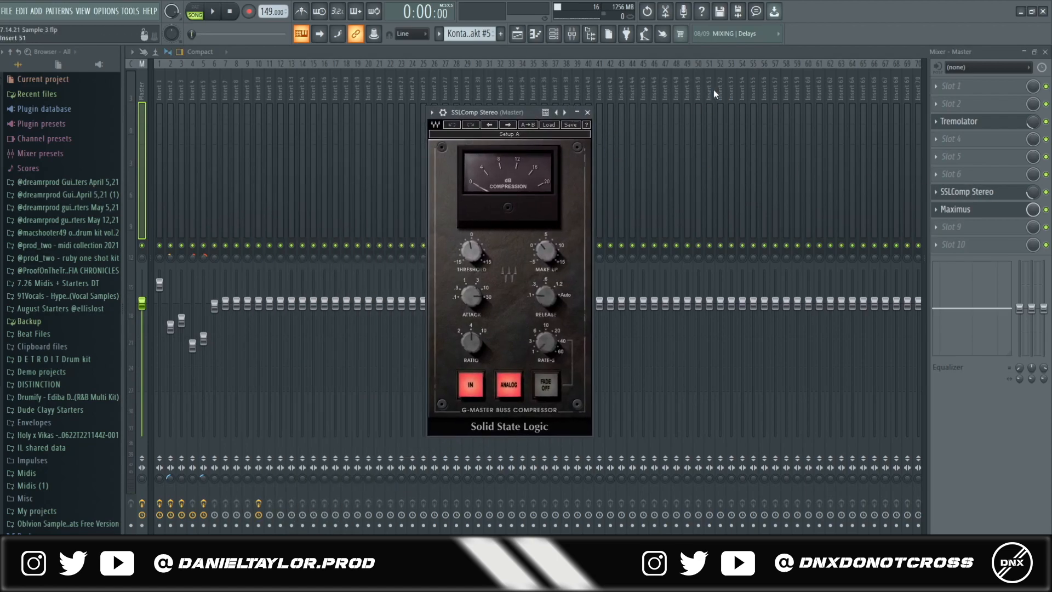
# Inspect the Maximus effect on the Master track, and return to the playlist arrangement.
pyautogui.click(954, 210)
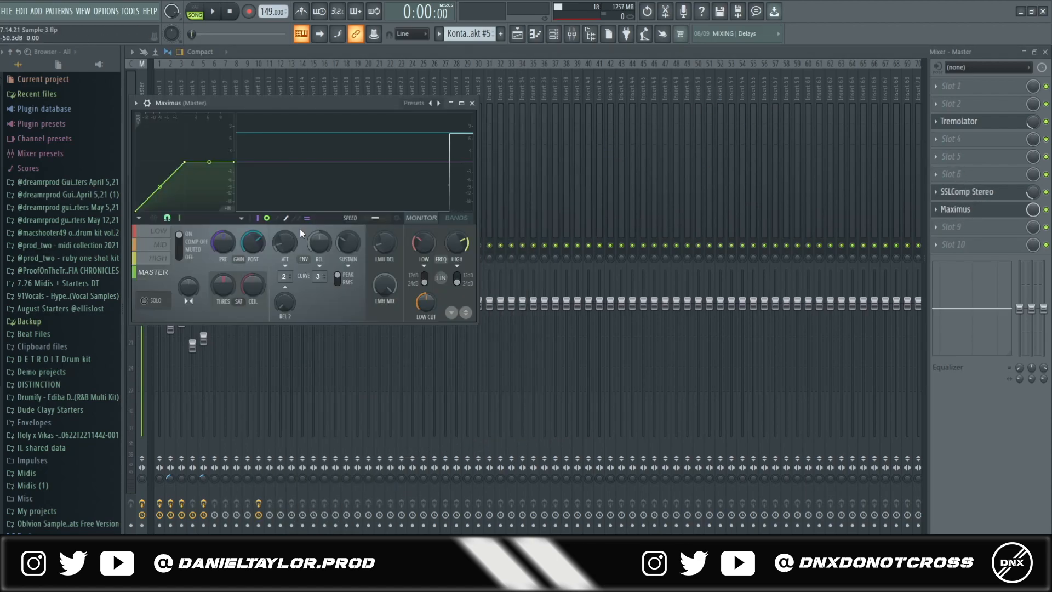
pyautogui.moveTo(340, 104); pyautogui.dragTo(554, 114)
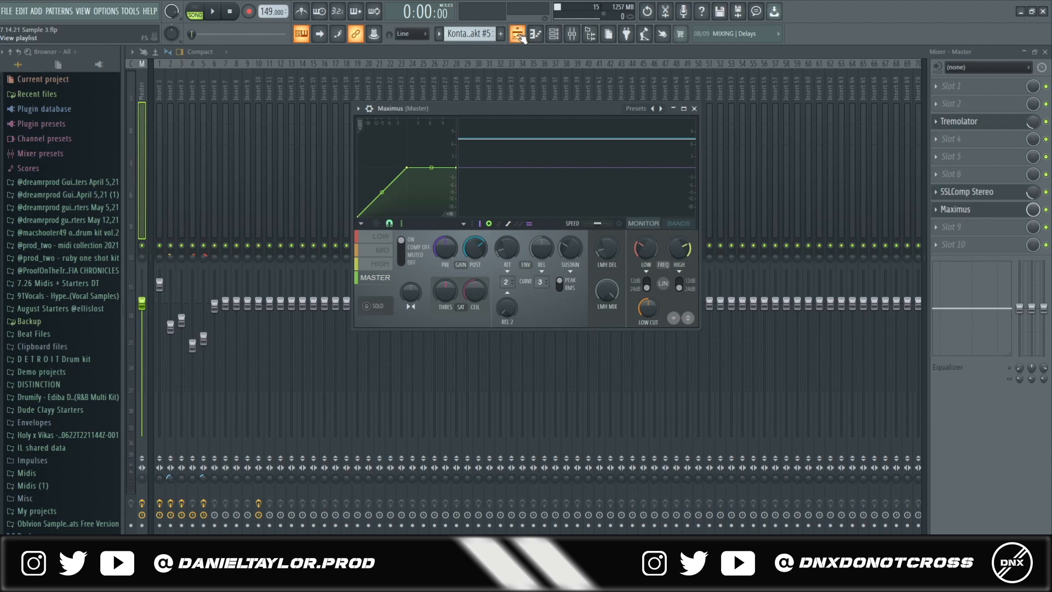
pyautogui.press('F5')
pyautogui.scroll(1, 330, 379)
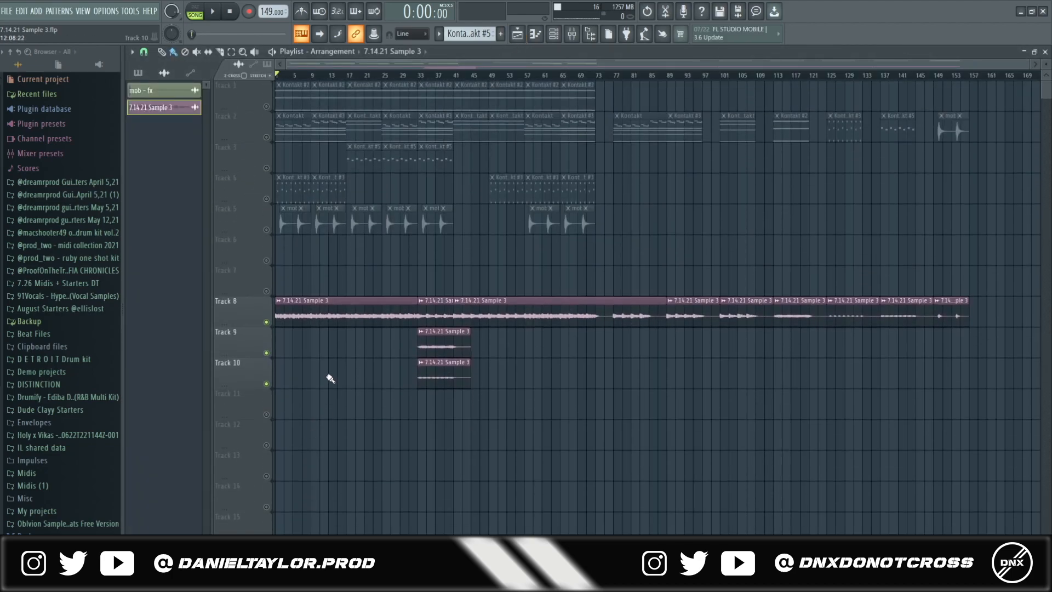